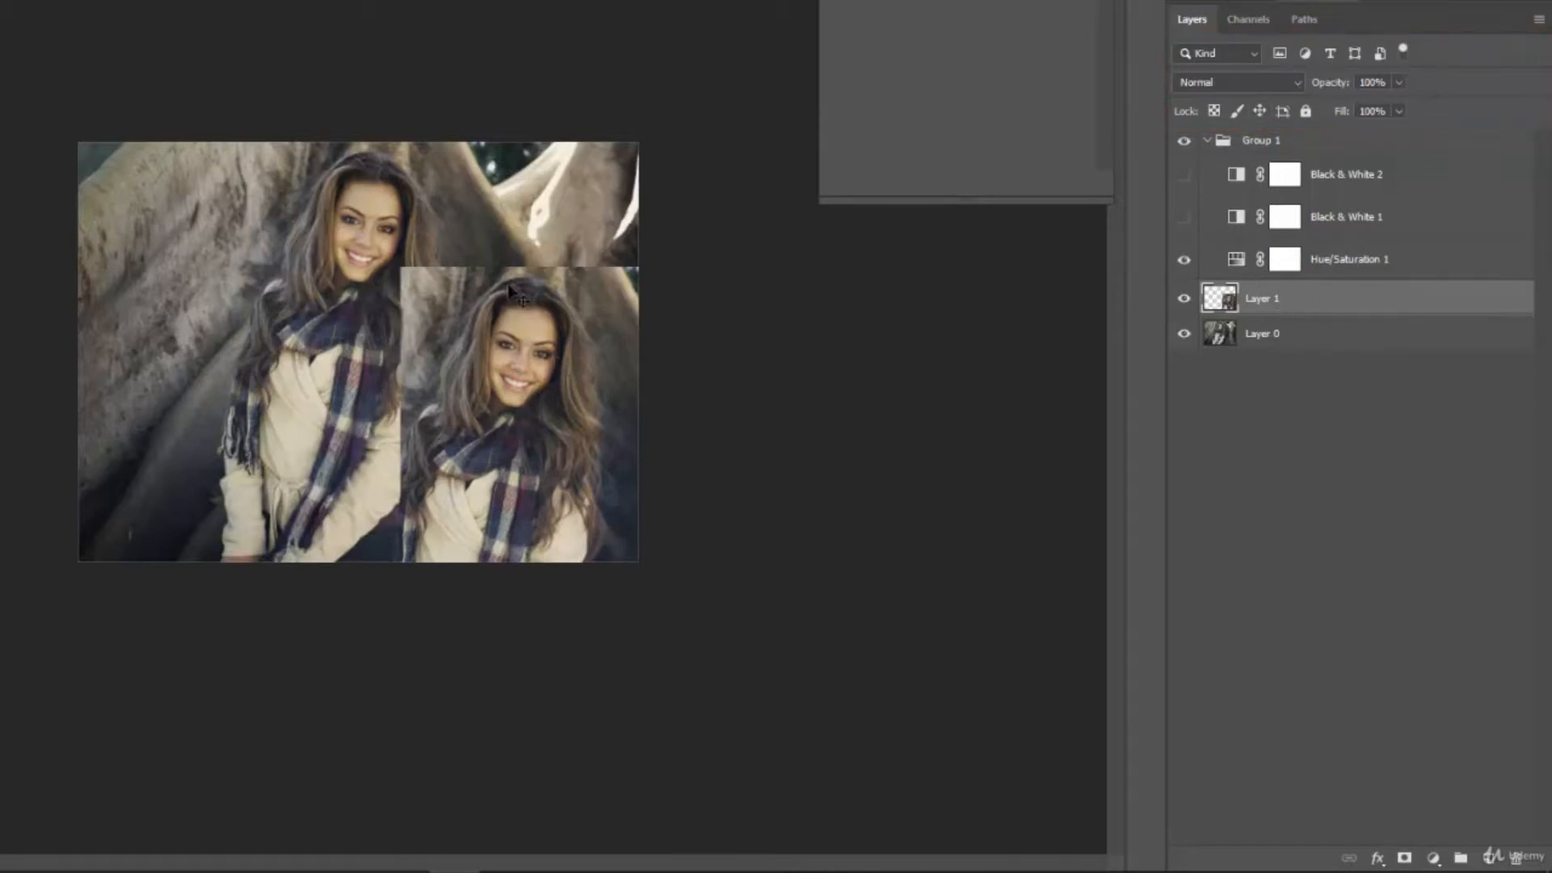
Step: Delete Layer 1 and the Black & White 1 adjustment, and make the Black & White 2 adjustment visible
drag(1297, 303, 1517, 858)
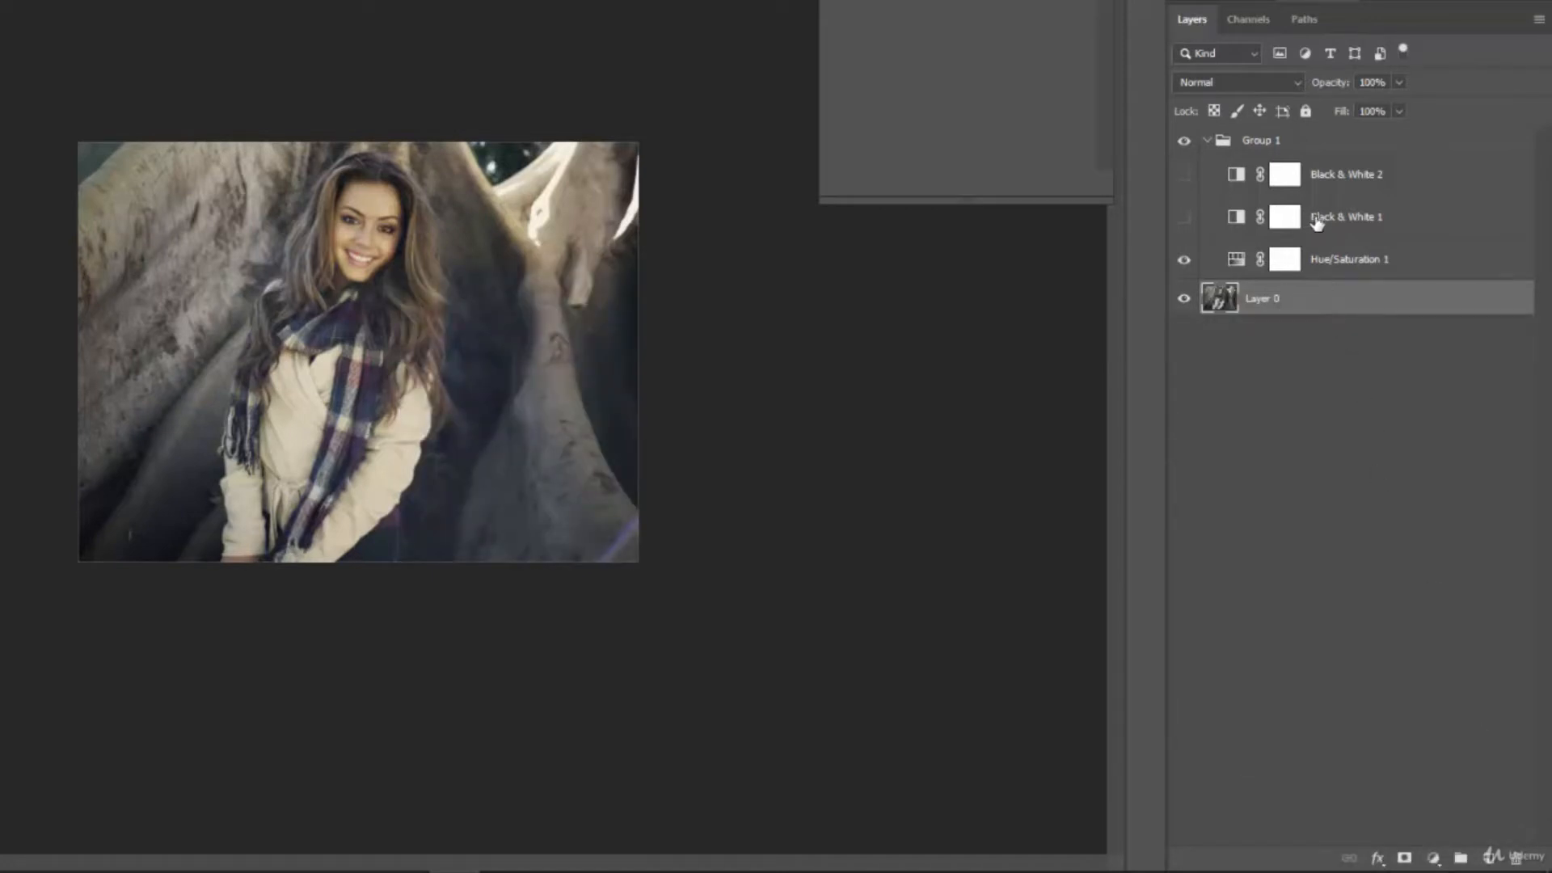
drag(1318, 219, 1518, 865)
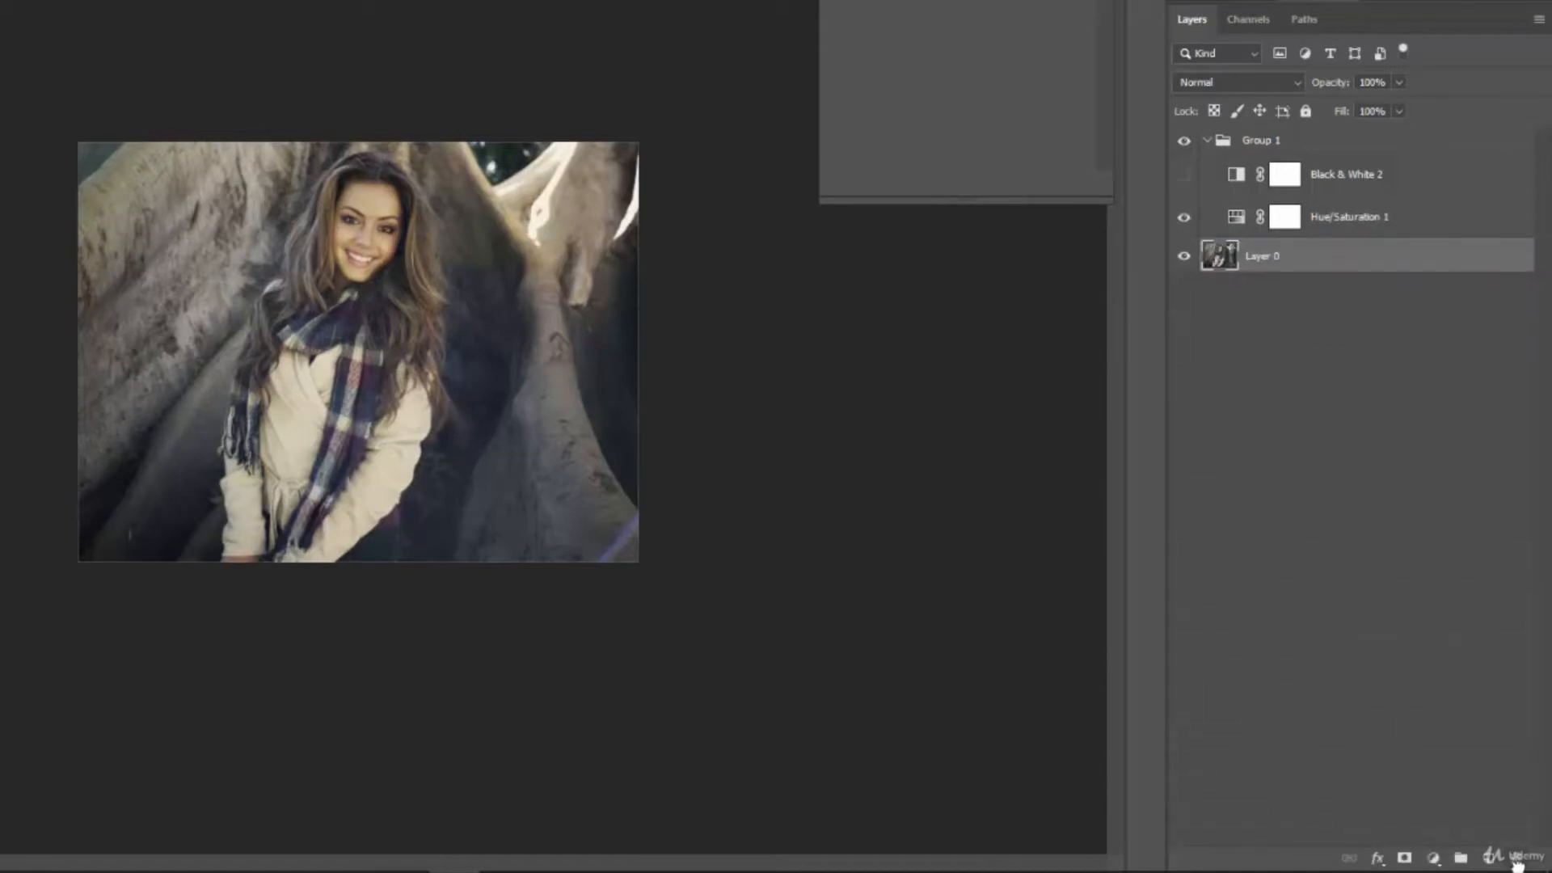
click(1184, 218)
click(1185, 218)
click(1185, 176)
Step: Ungroup Group 1 so its adjustment layers stand alone, and clear the layer selection
click(1292, 151)
right_click(1292, 150)
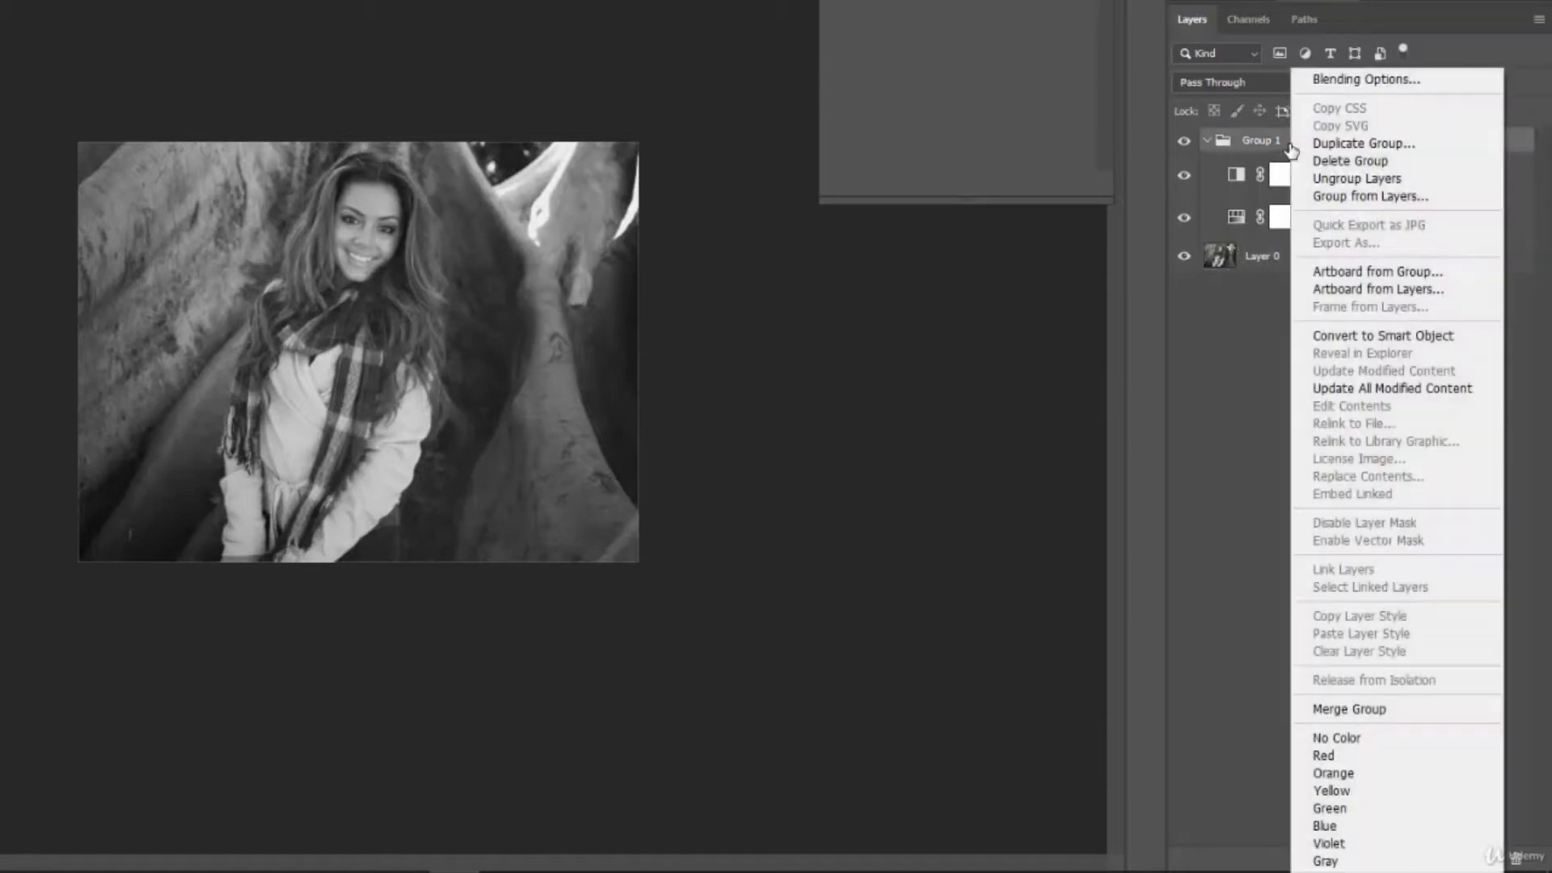
click(1358, 177)
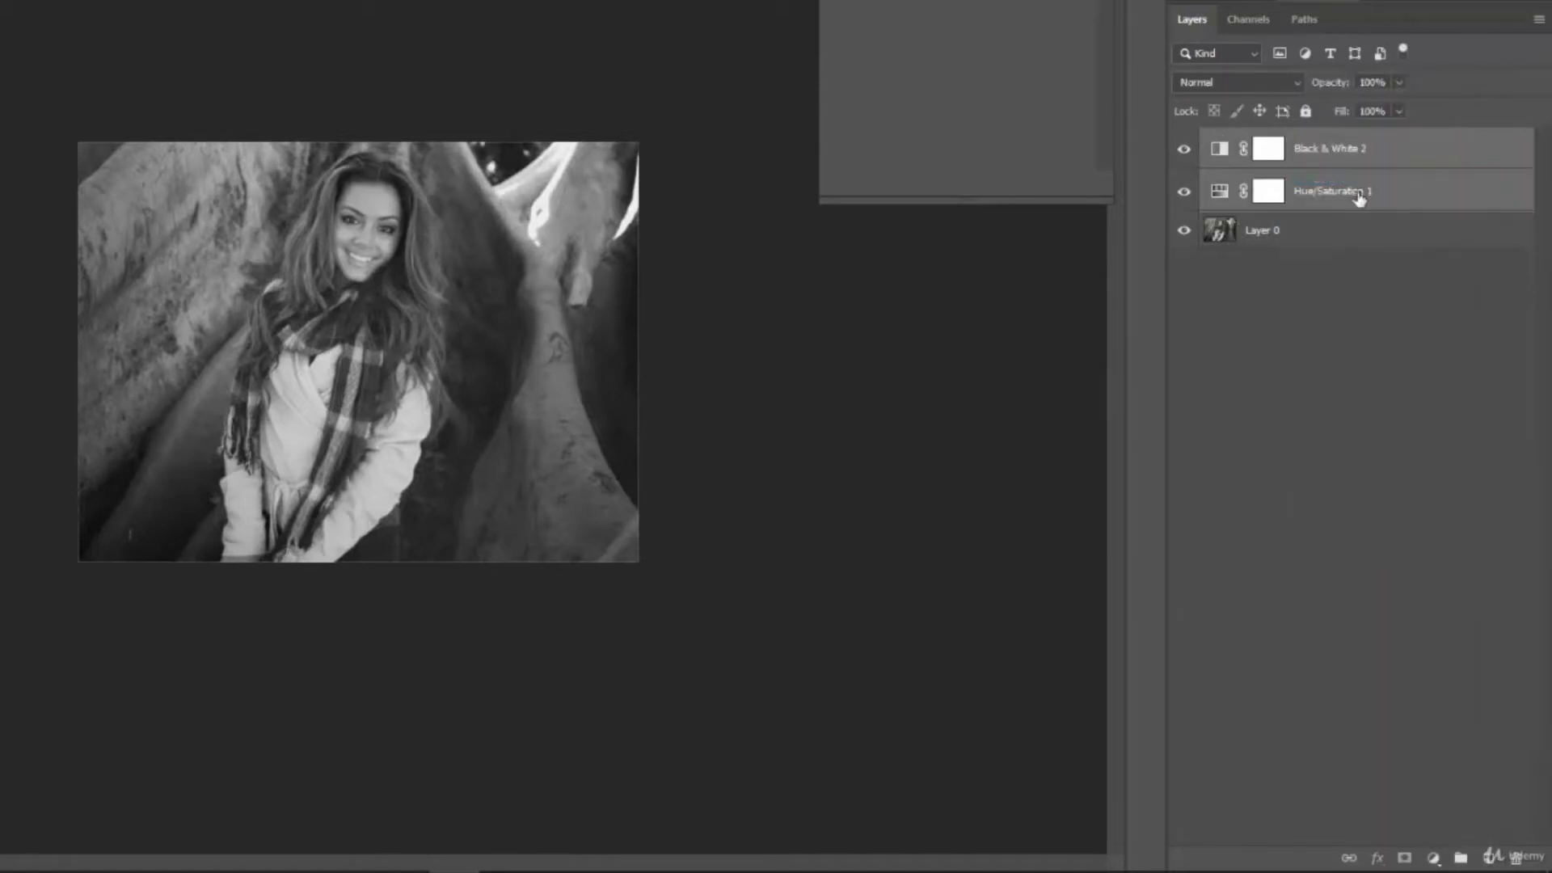
click(1310, 377)
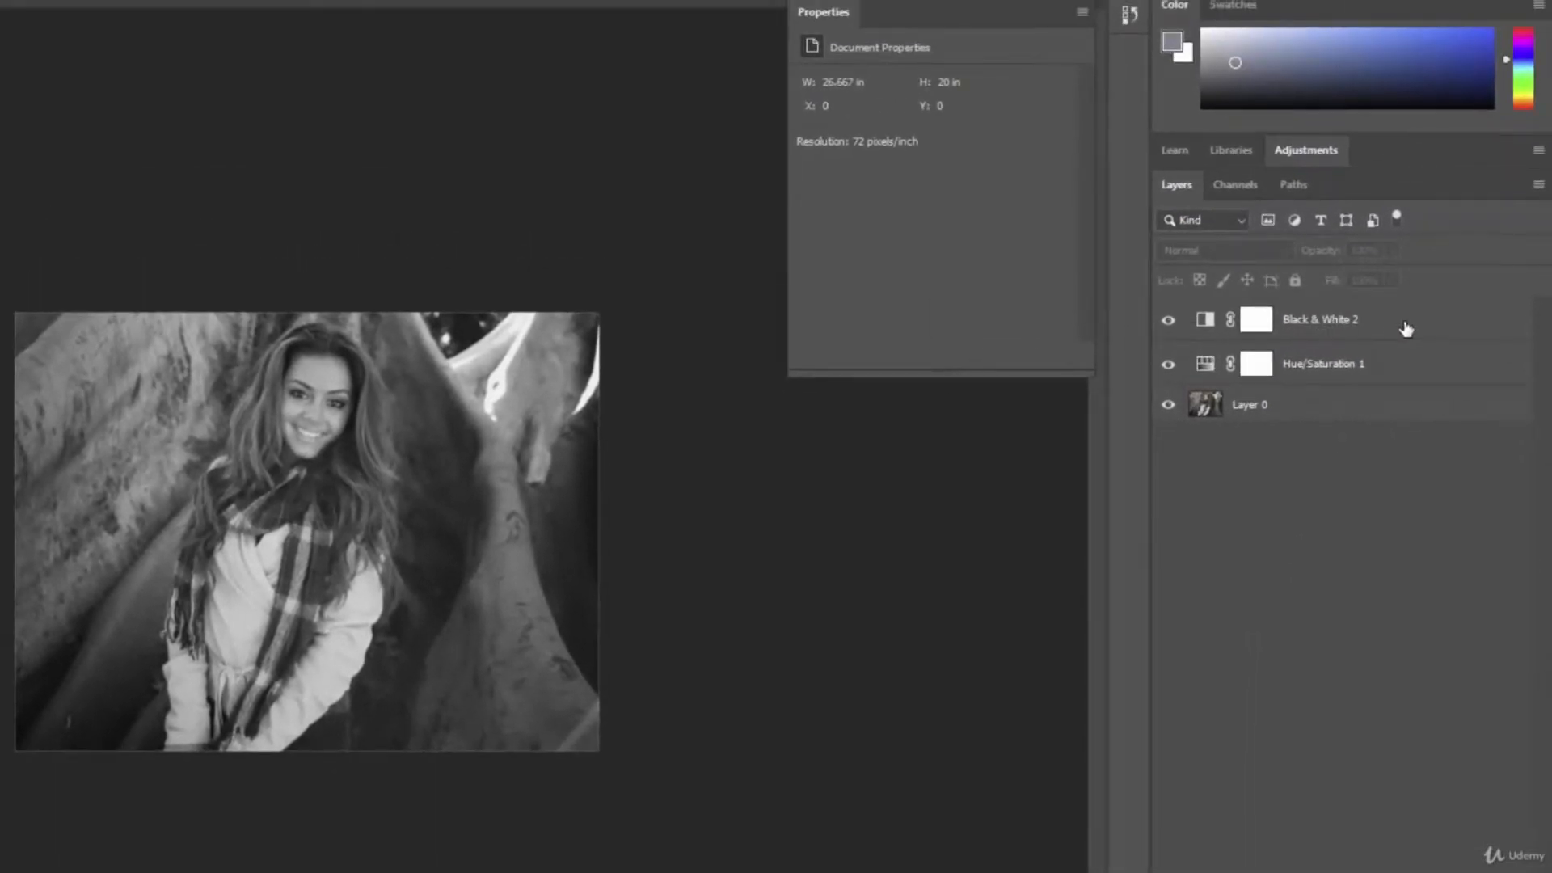
Step: Select the Black & White 2 layer and review the available blending modes, keeping it on Normal
click(1392, 330)
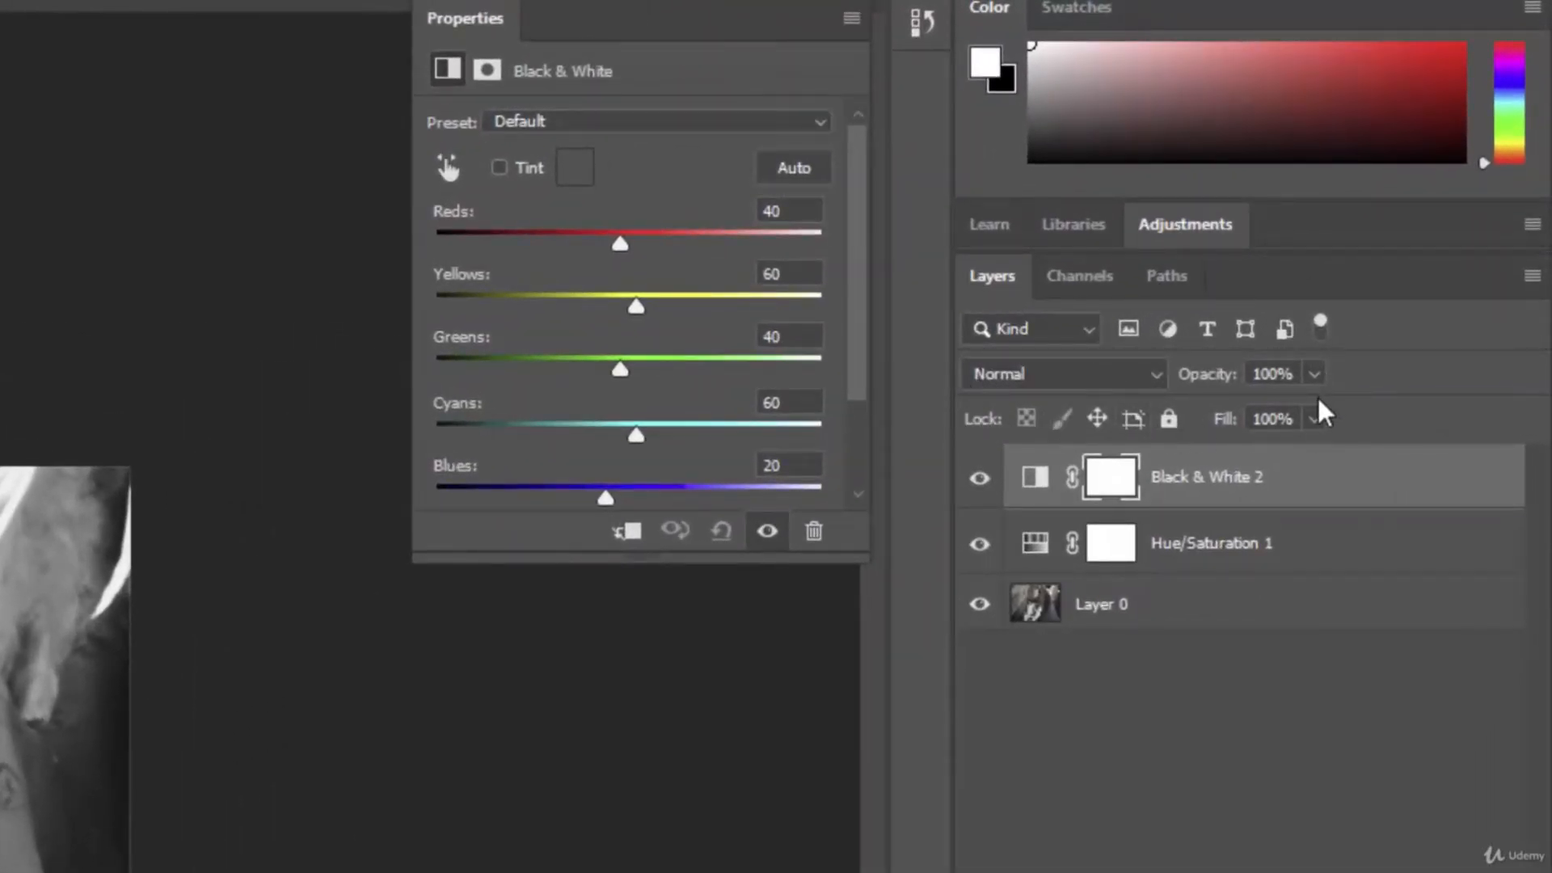
click(1157, 371)
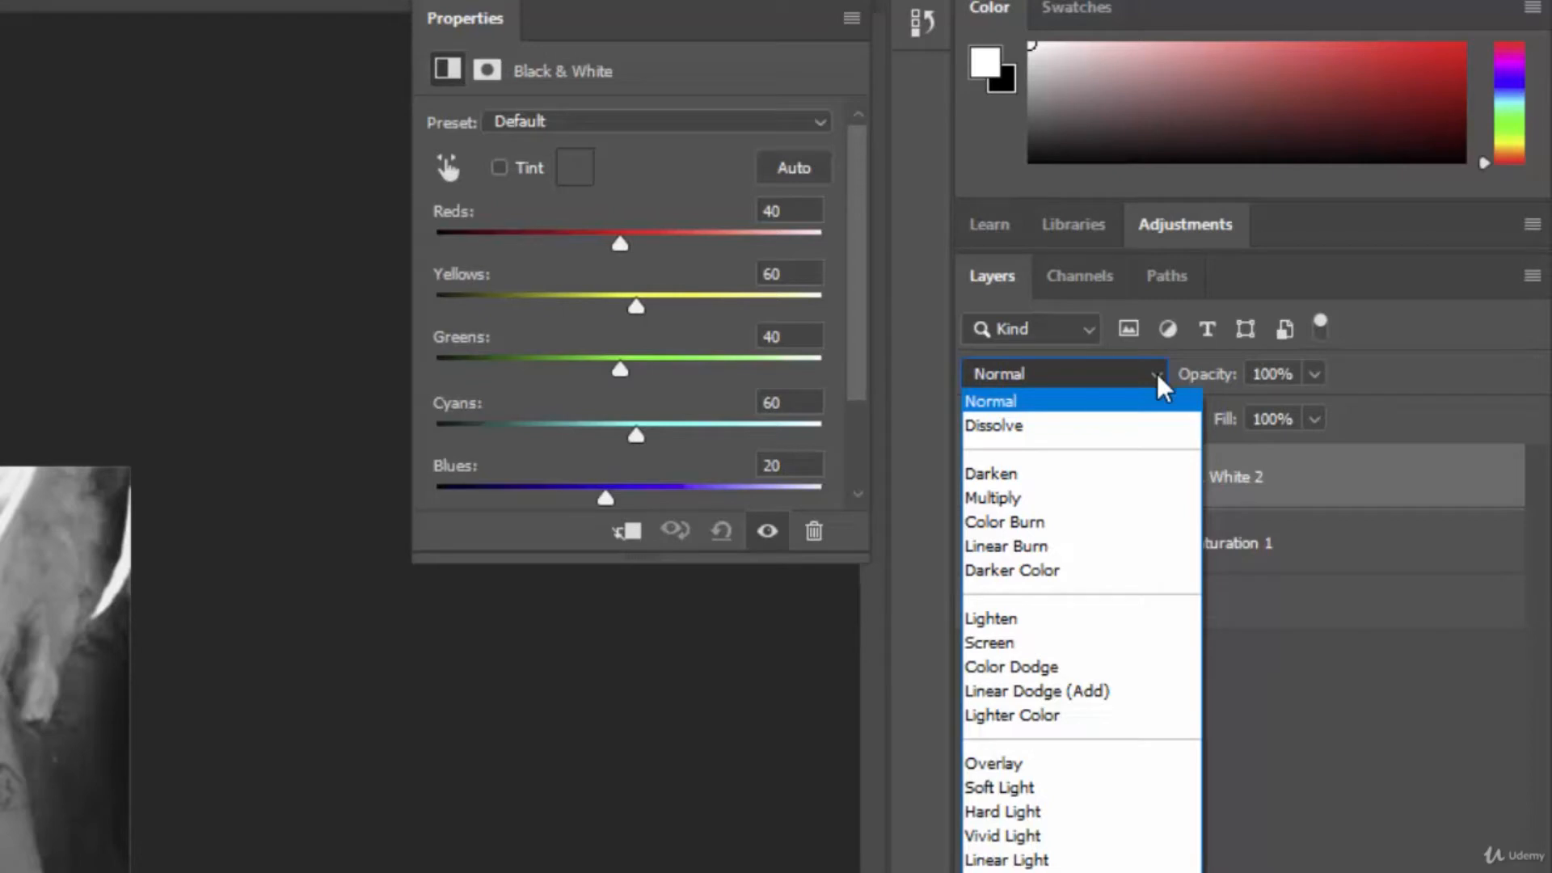
click(1151, 374)
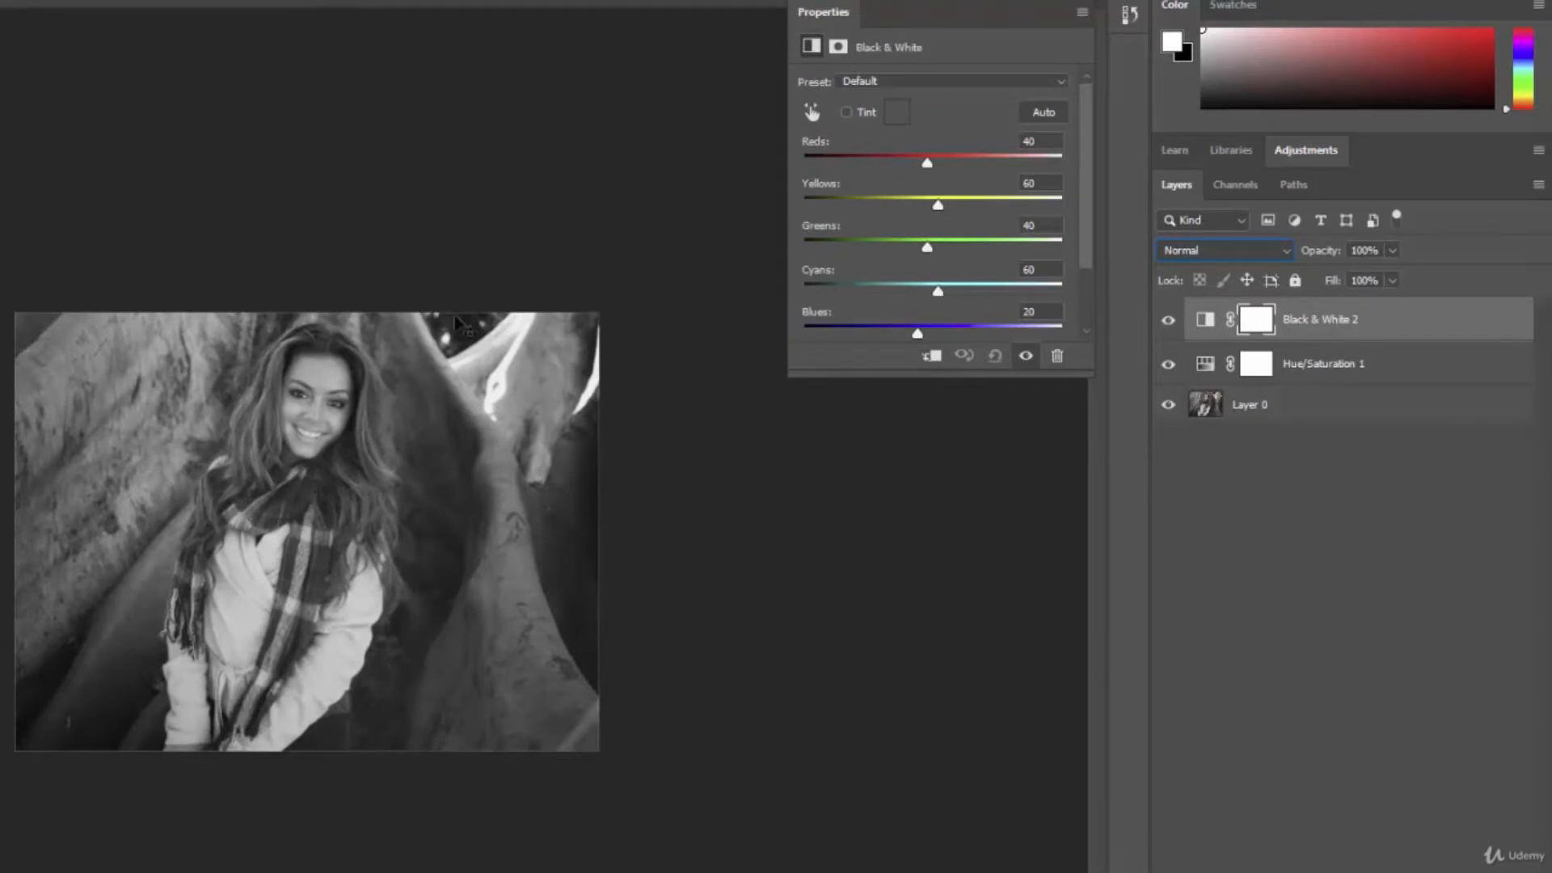
click(1286, 250)
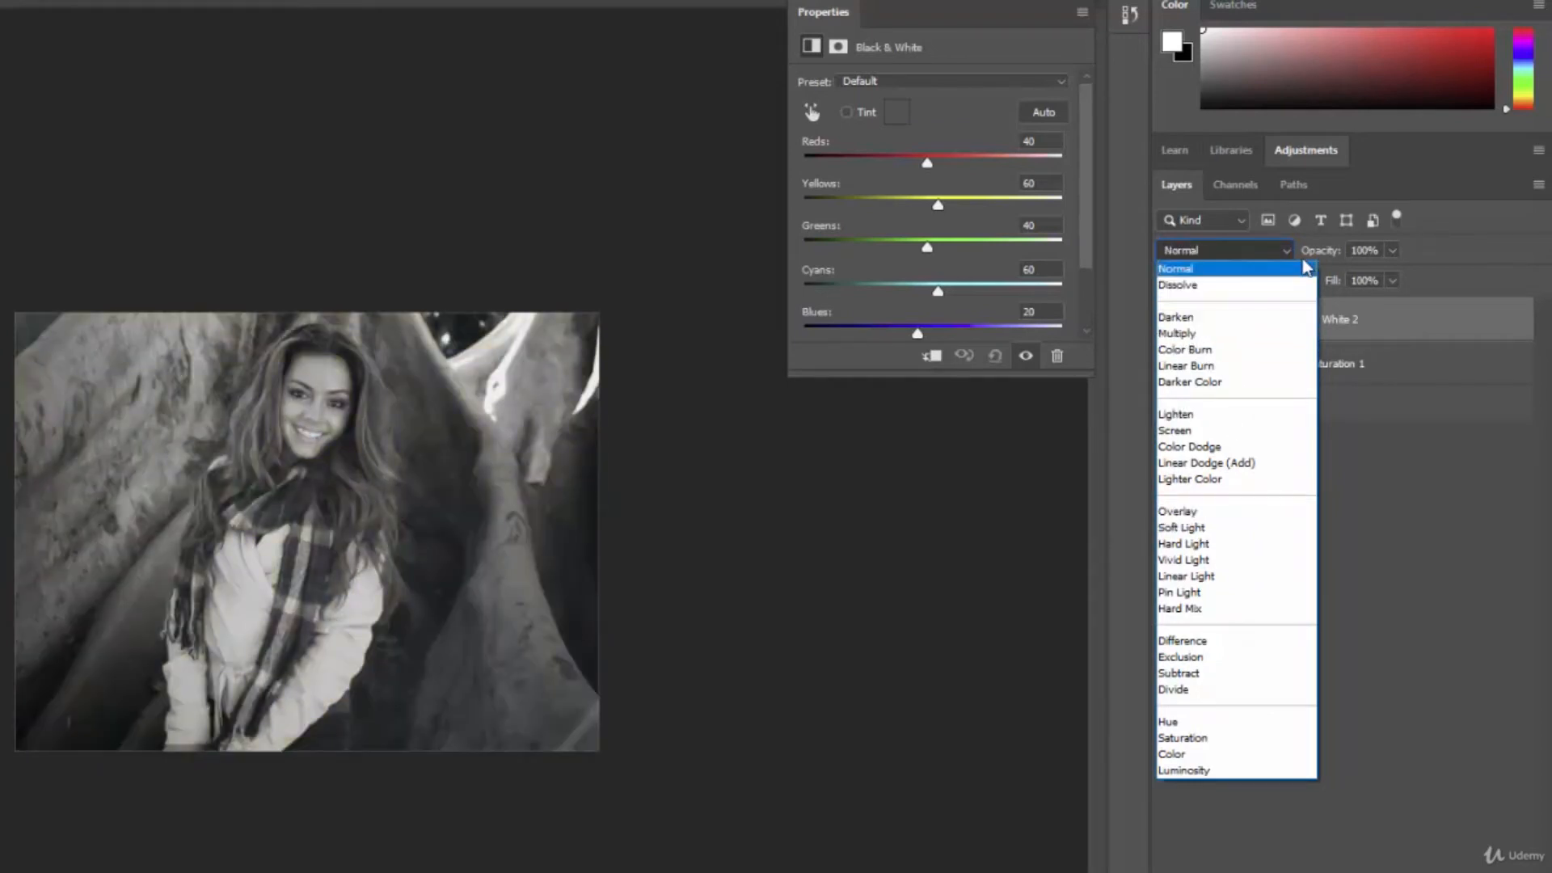
click(1194, 270)
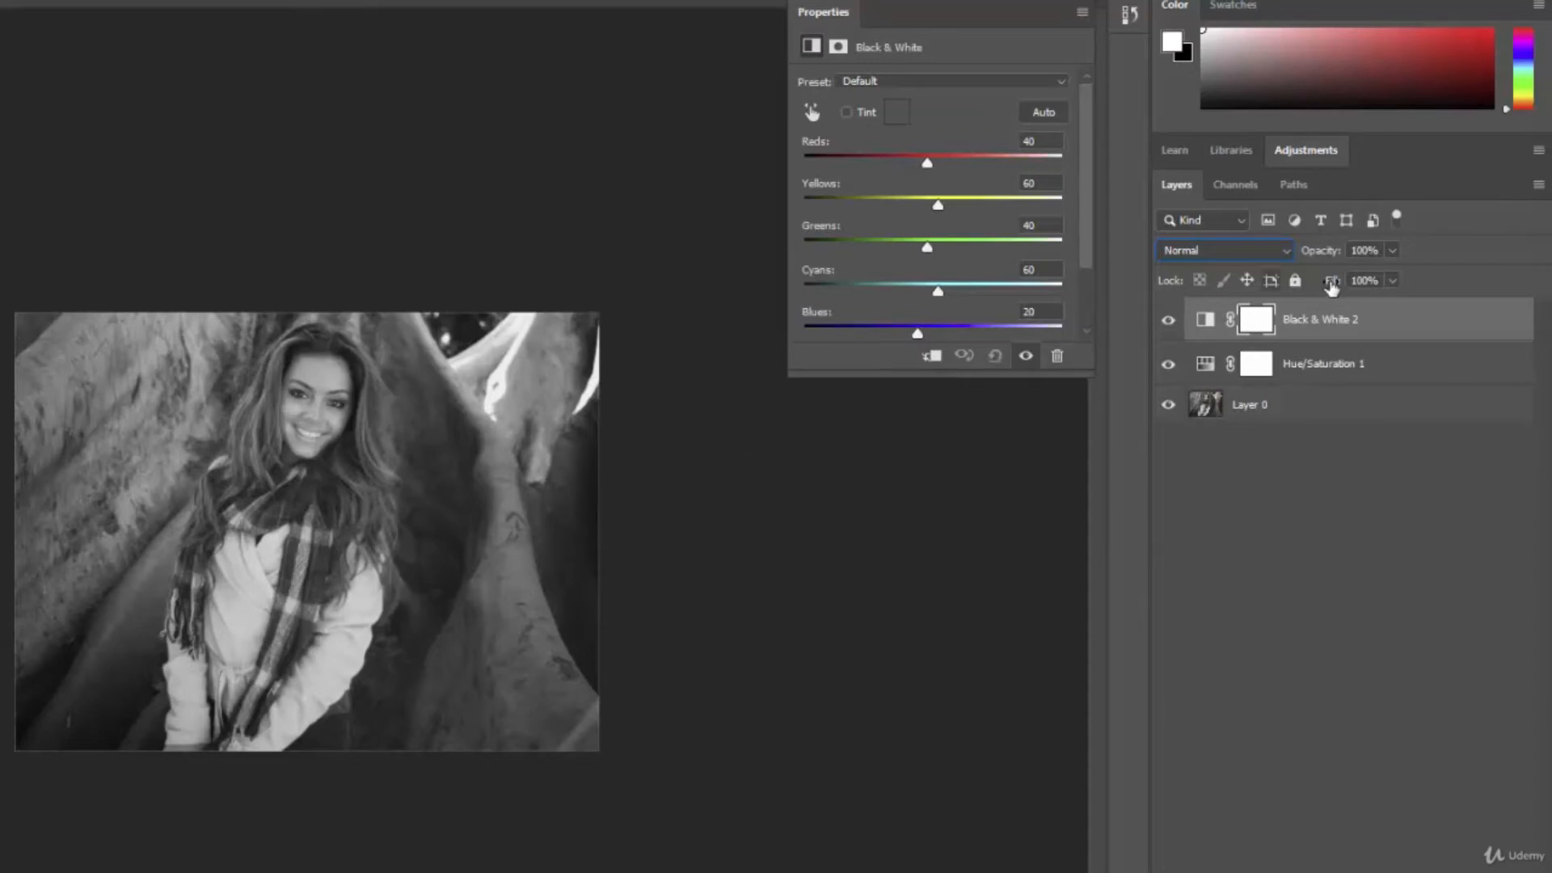
Step: Lower the Black & White 2 layer's opacity to 0%, and raise it back to 100%
click(1394, 252)
click(1323, 255)
click(1321, 257)
drag(1335, 257, 1283, 267)
drag(1283, 267, 1217, 267)
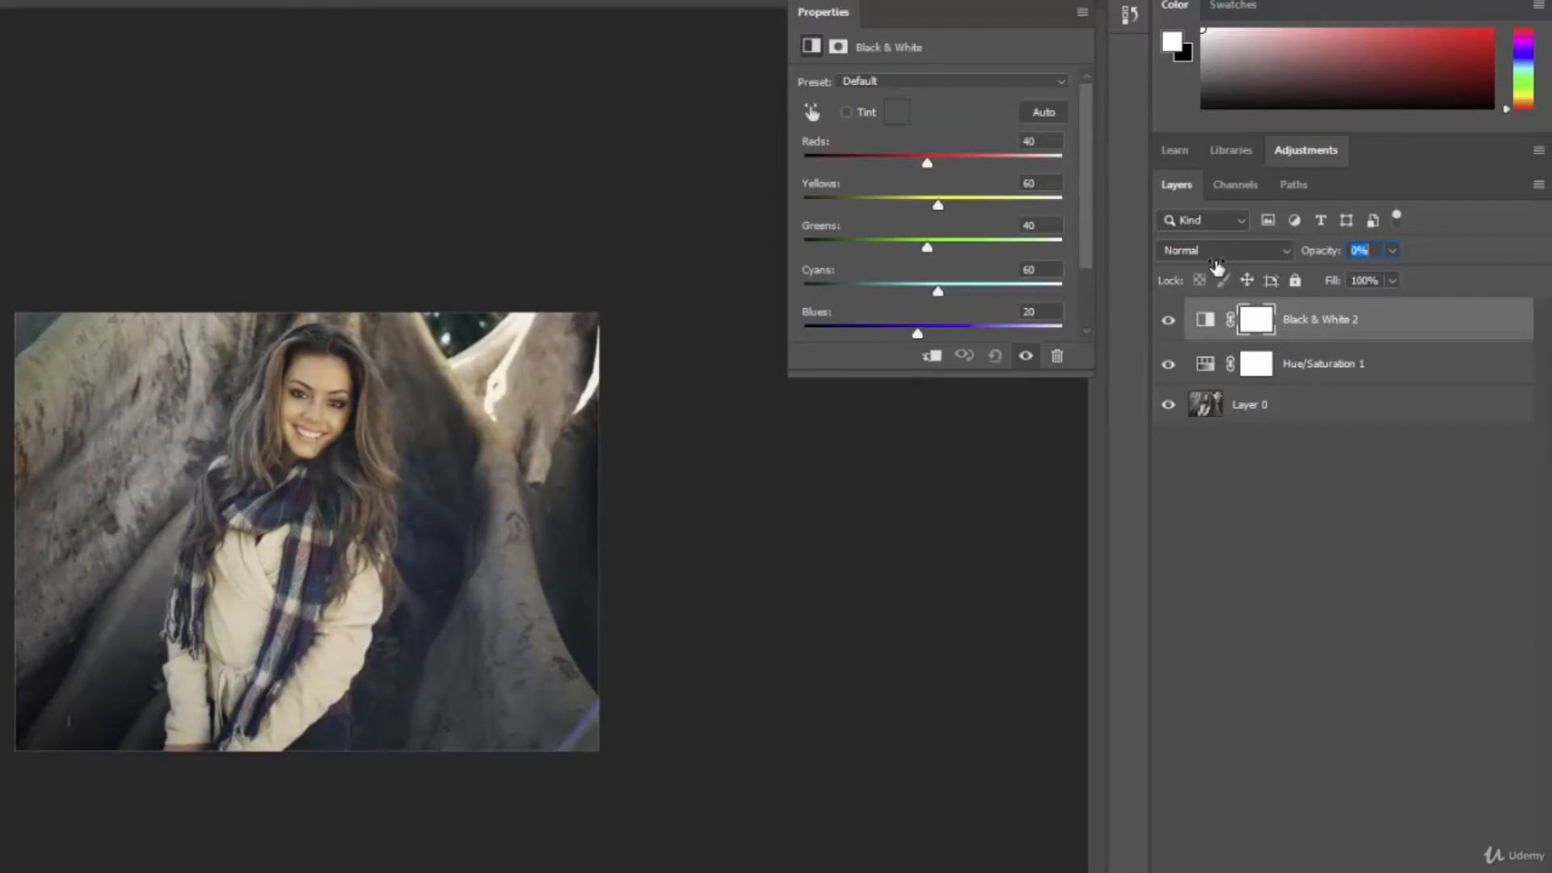
drag(1217, 267, 1291, 257)
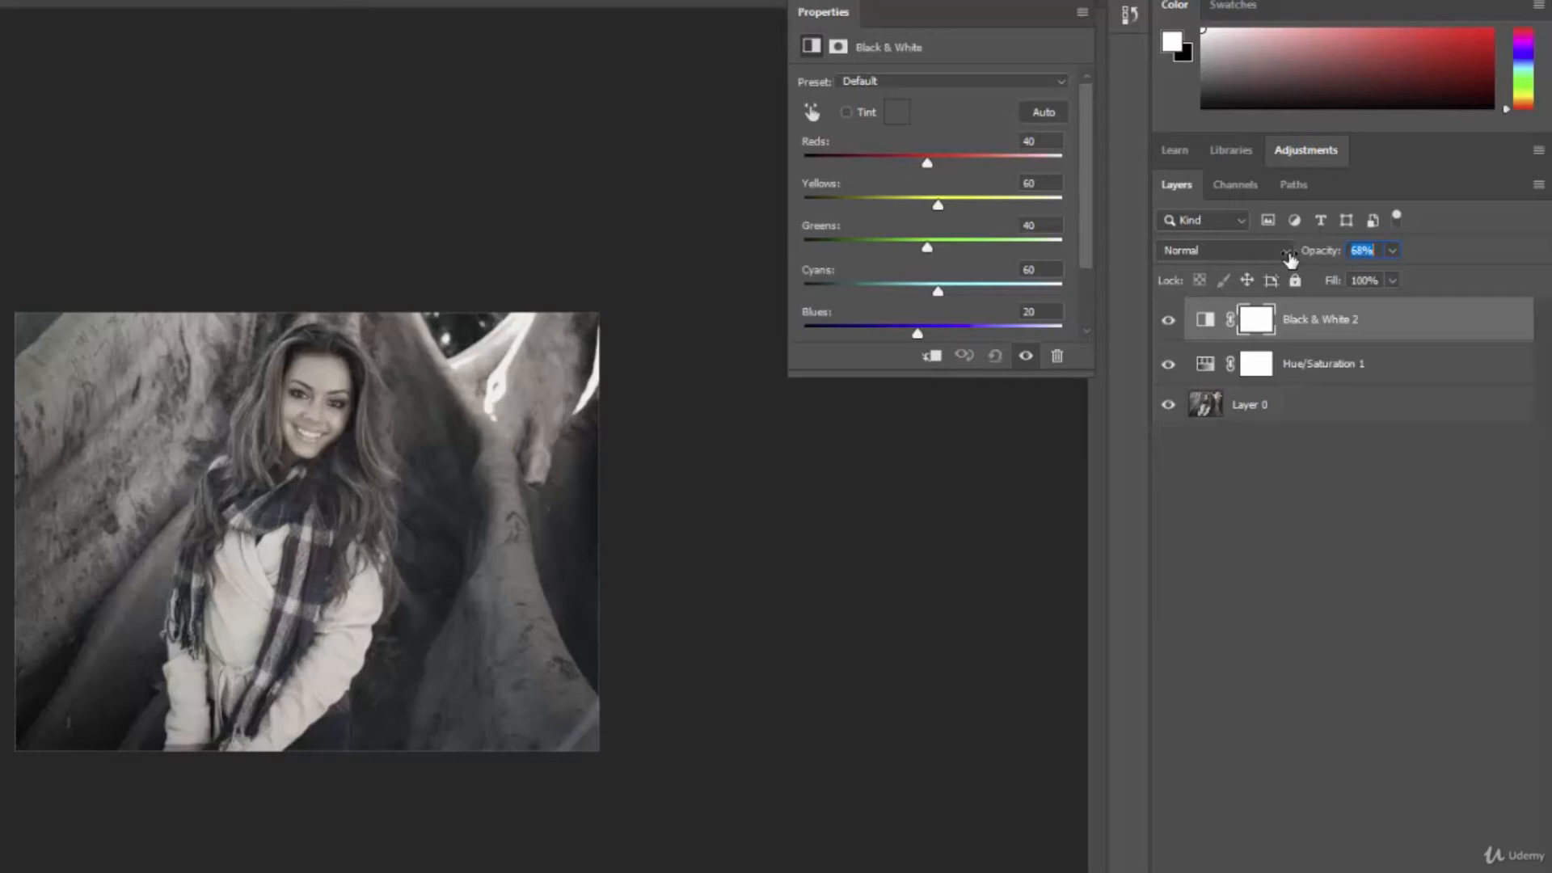
drag(1290, 257, 1334, 261)
mouse_move(1332, 287)
mouse_down()
mouse_move(1227, 297)
mouse_move(1345, 291)
mouse_up()
Step: Fully lock Layer 0 and the Black & White 2 adjustment layer
click(1346, 412)
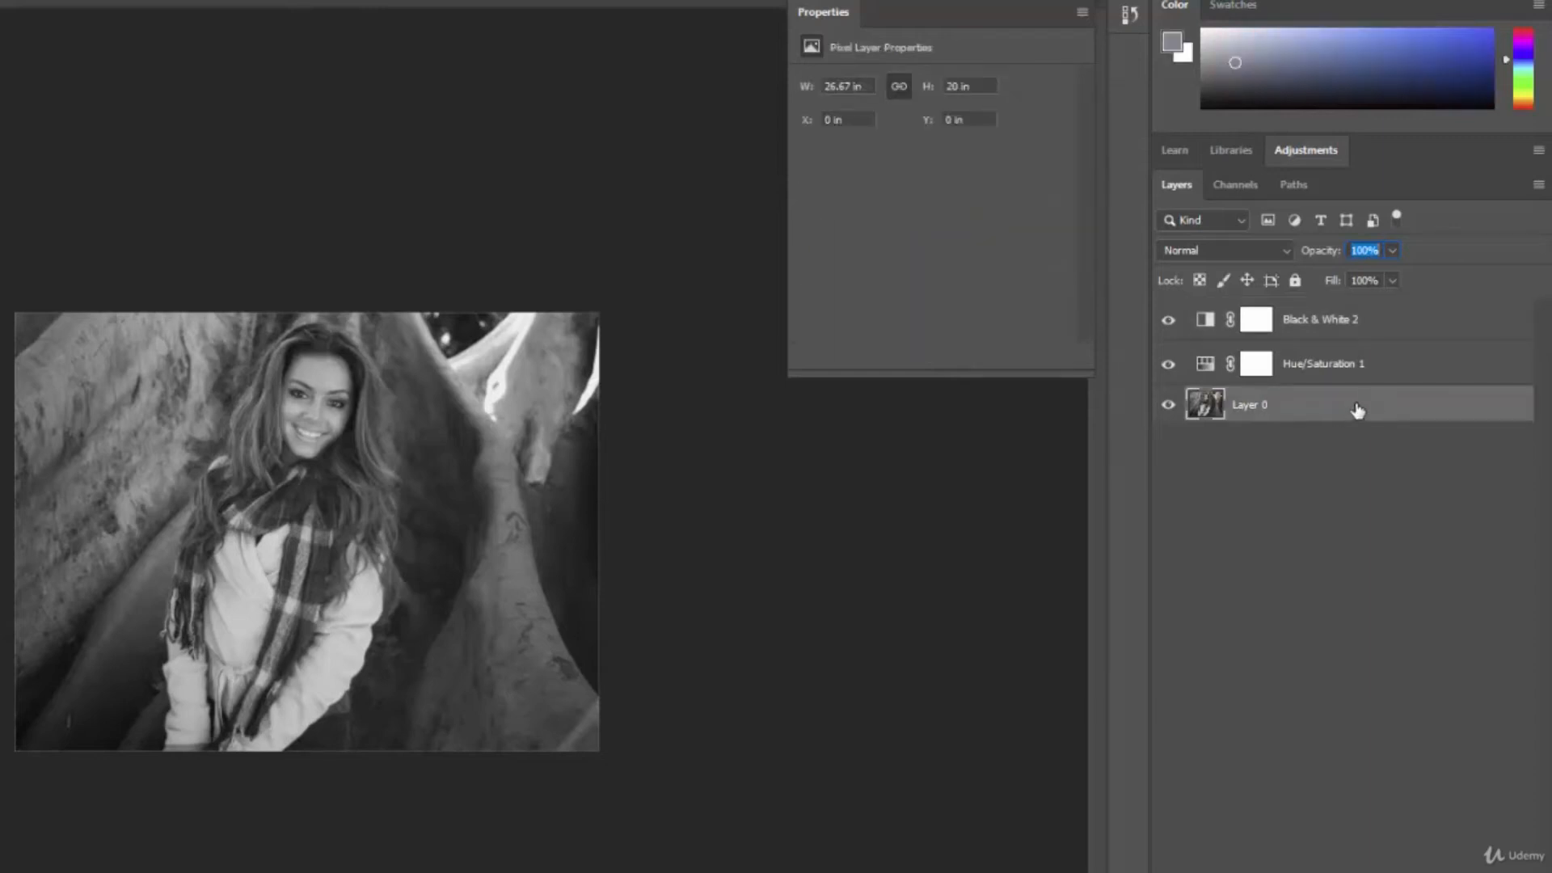
click(1384, 325)
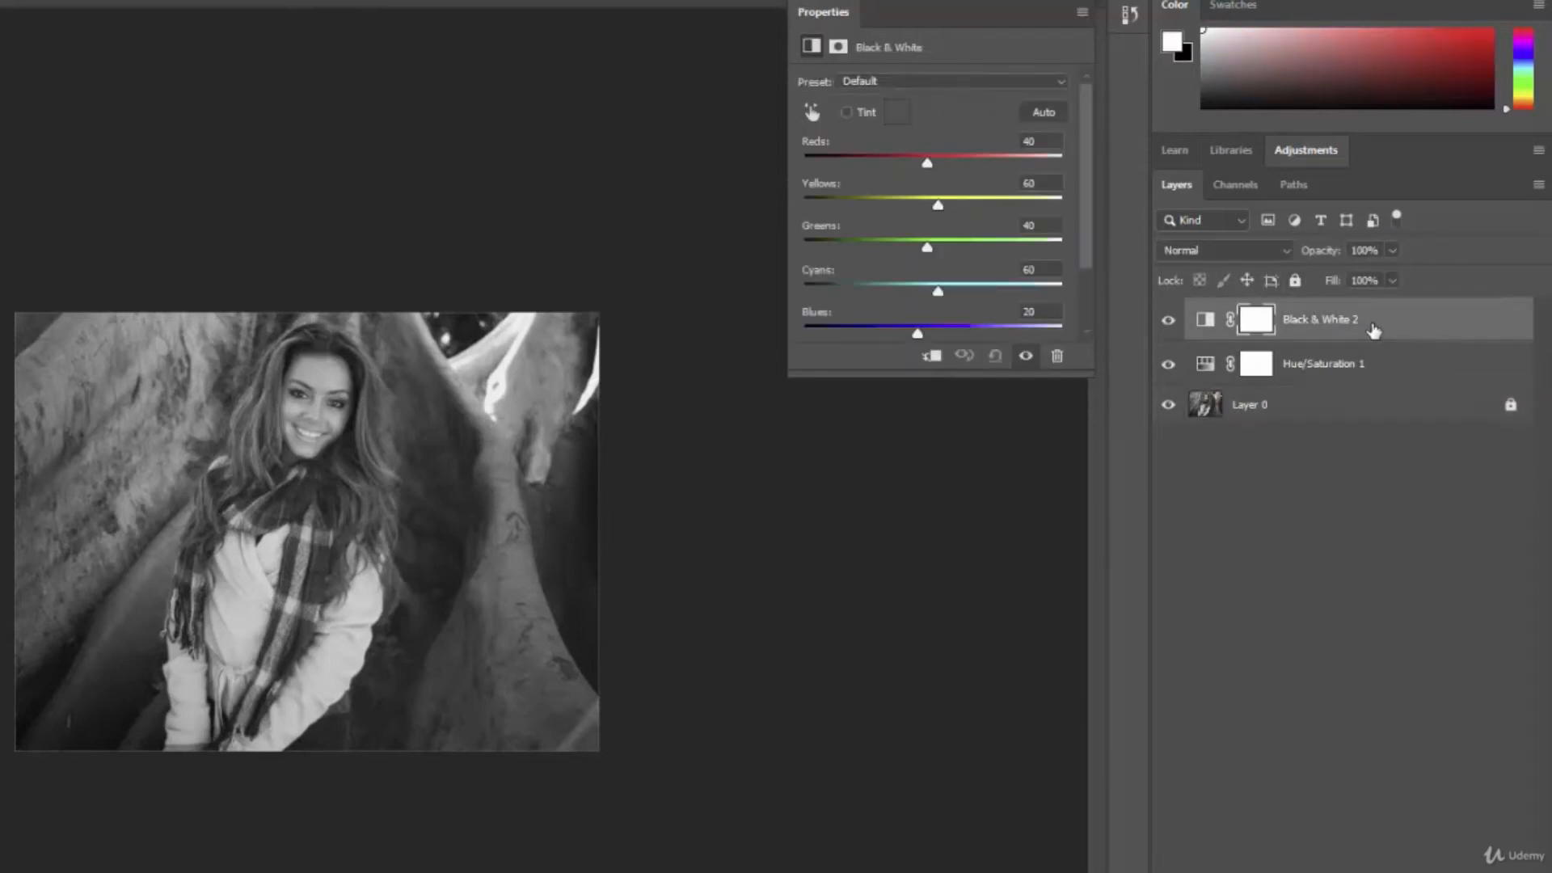
click(1295, 281)
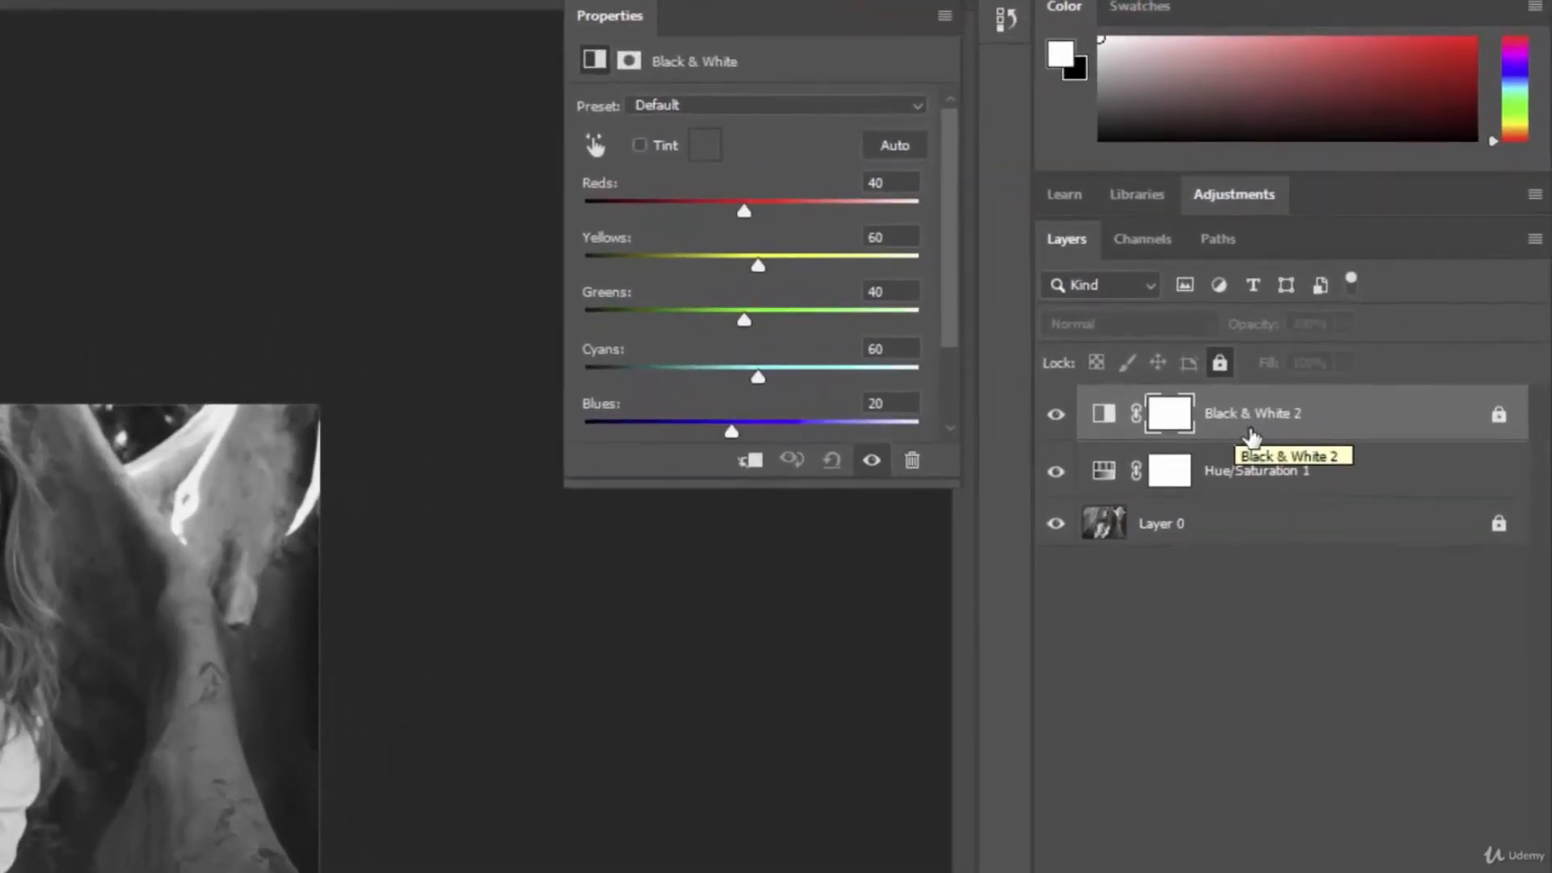
Step: Select the Black & White 2 layer mask, and remove the full locks from Black & White 2 and Layer 0
click(1256, 320)
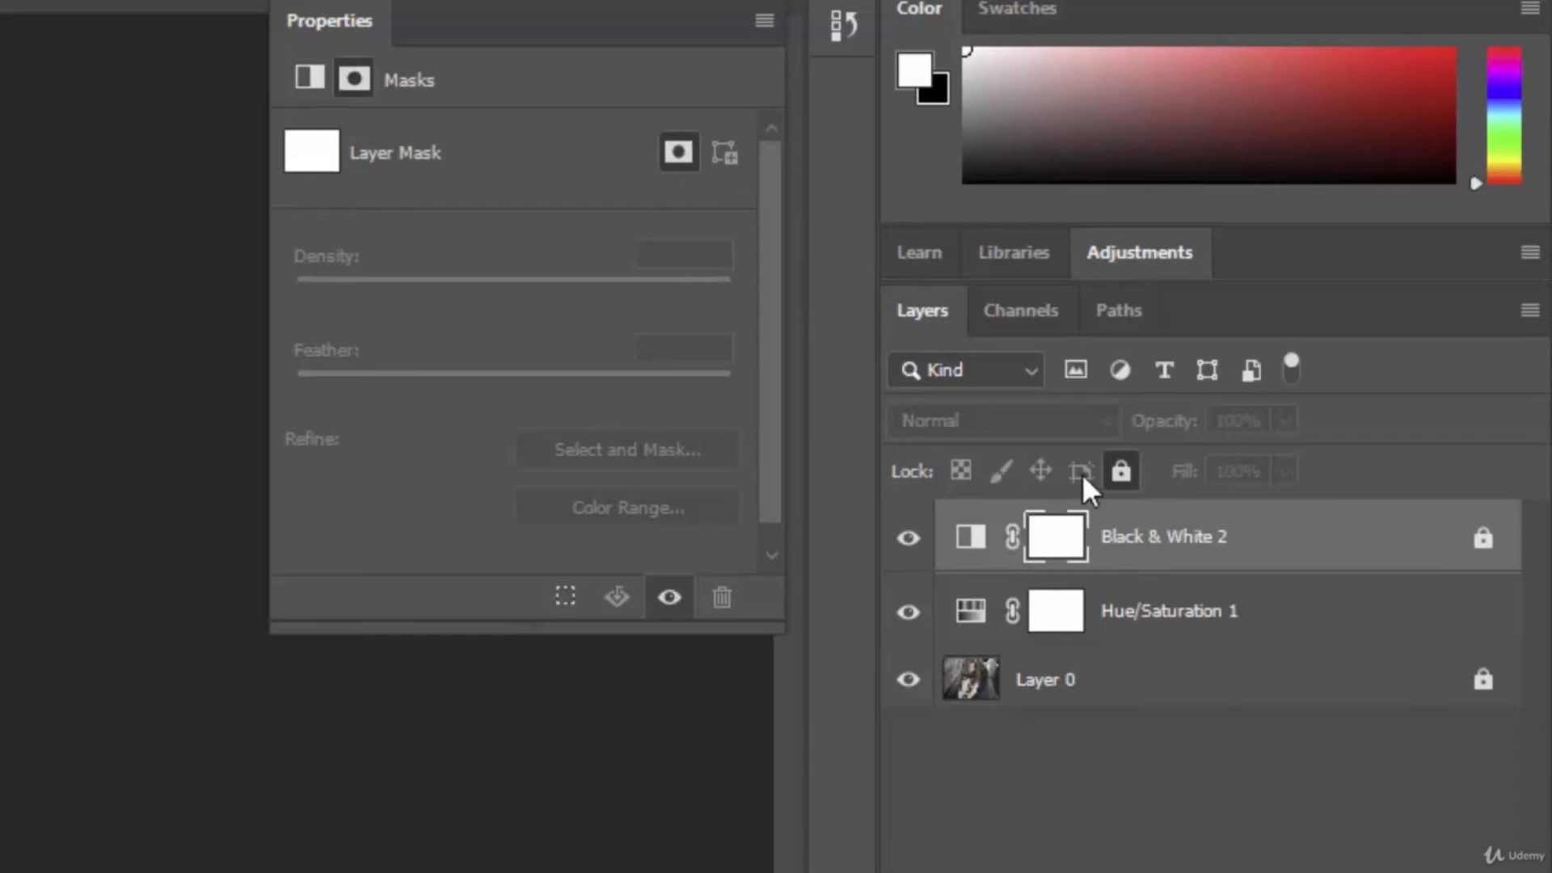
click(1483, 538)
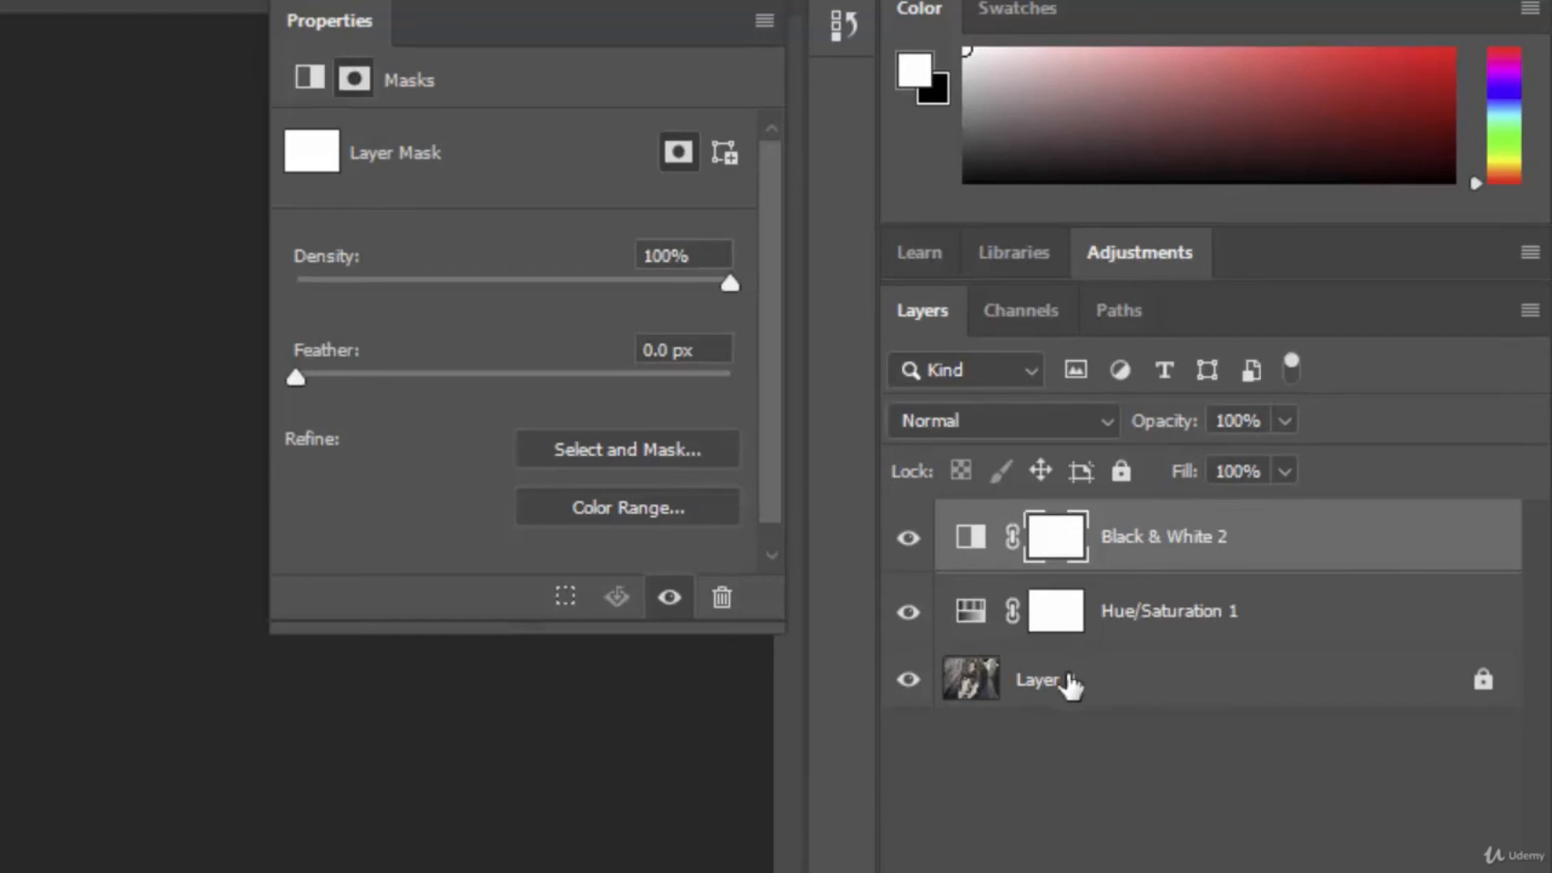
click(1069, 694)
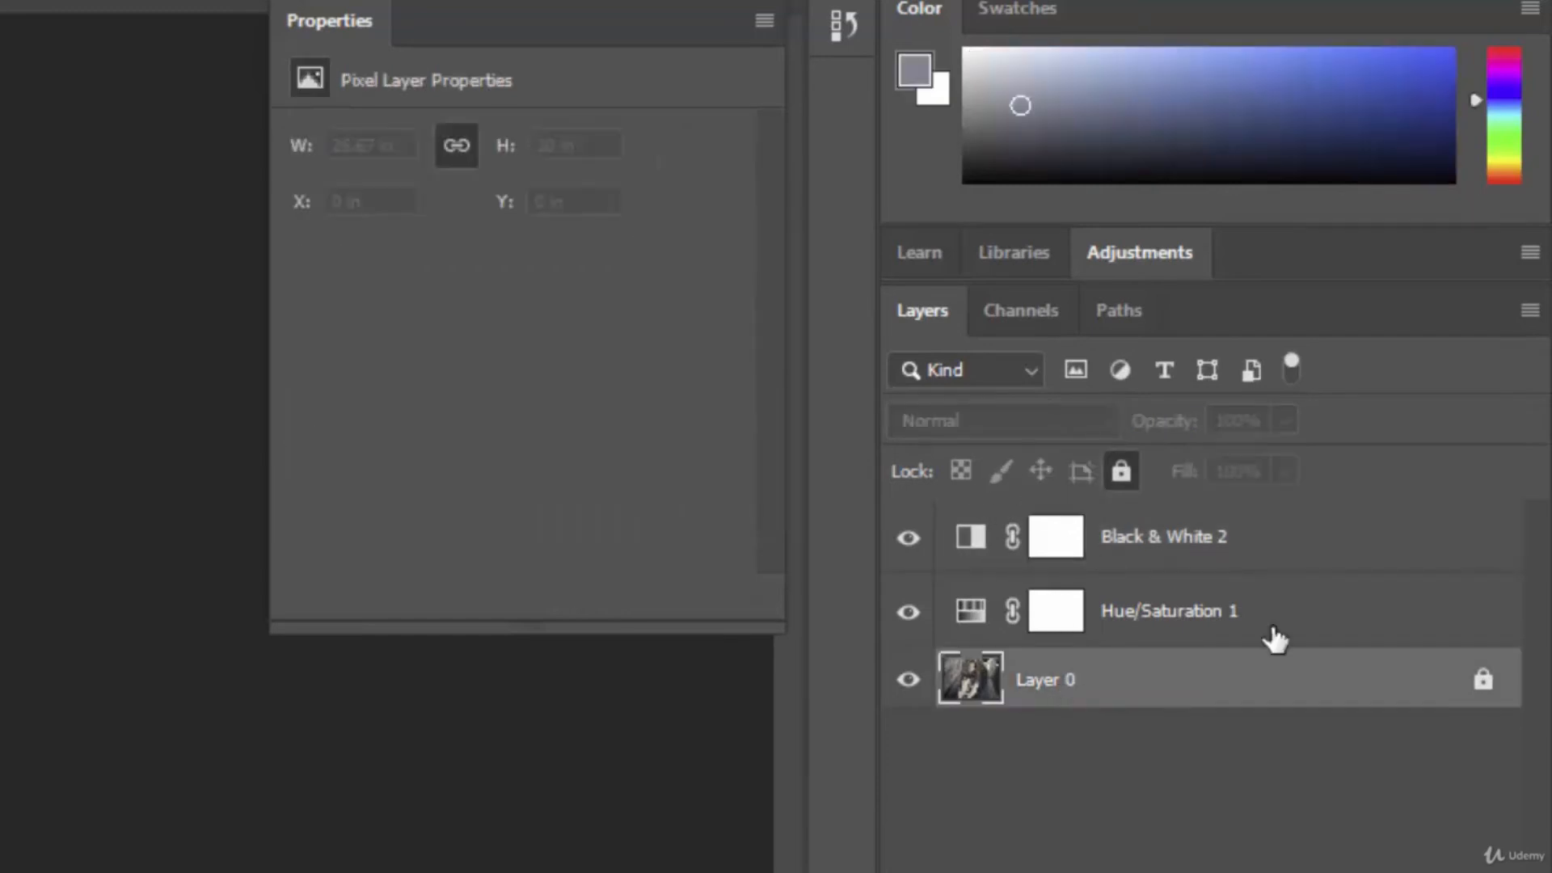
click(1482, 681)
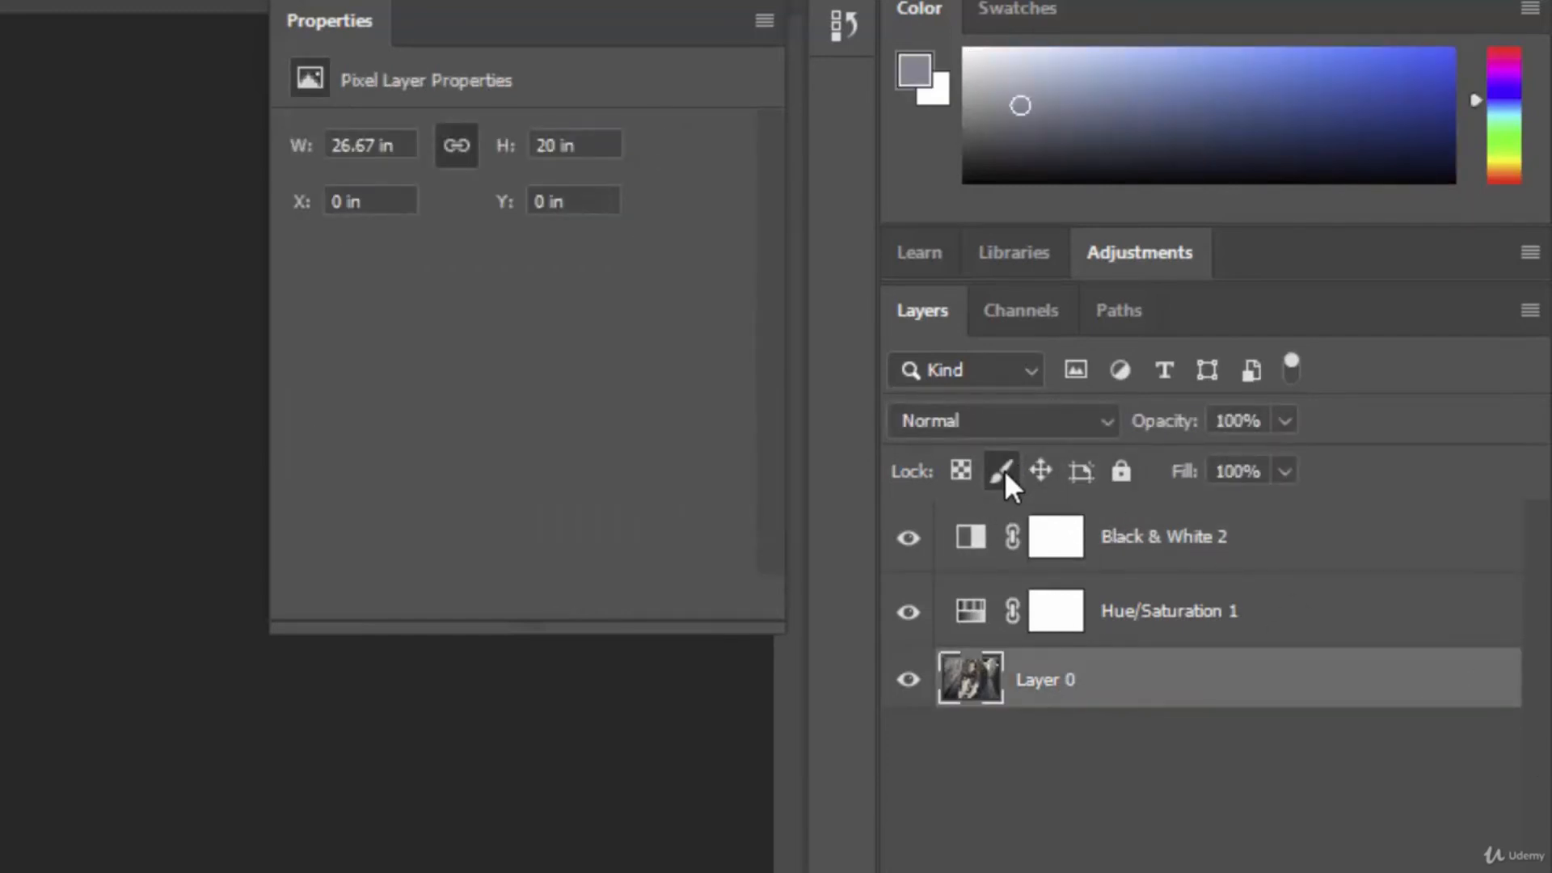
Step: Lock the image pixels of Layer 0, choose the Brush tool, and remove the pixel lock
click(1004, 469)
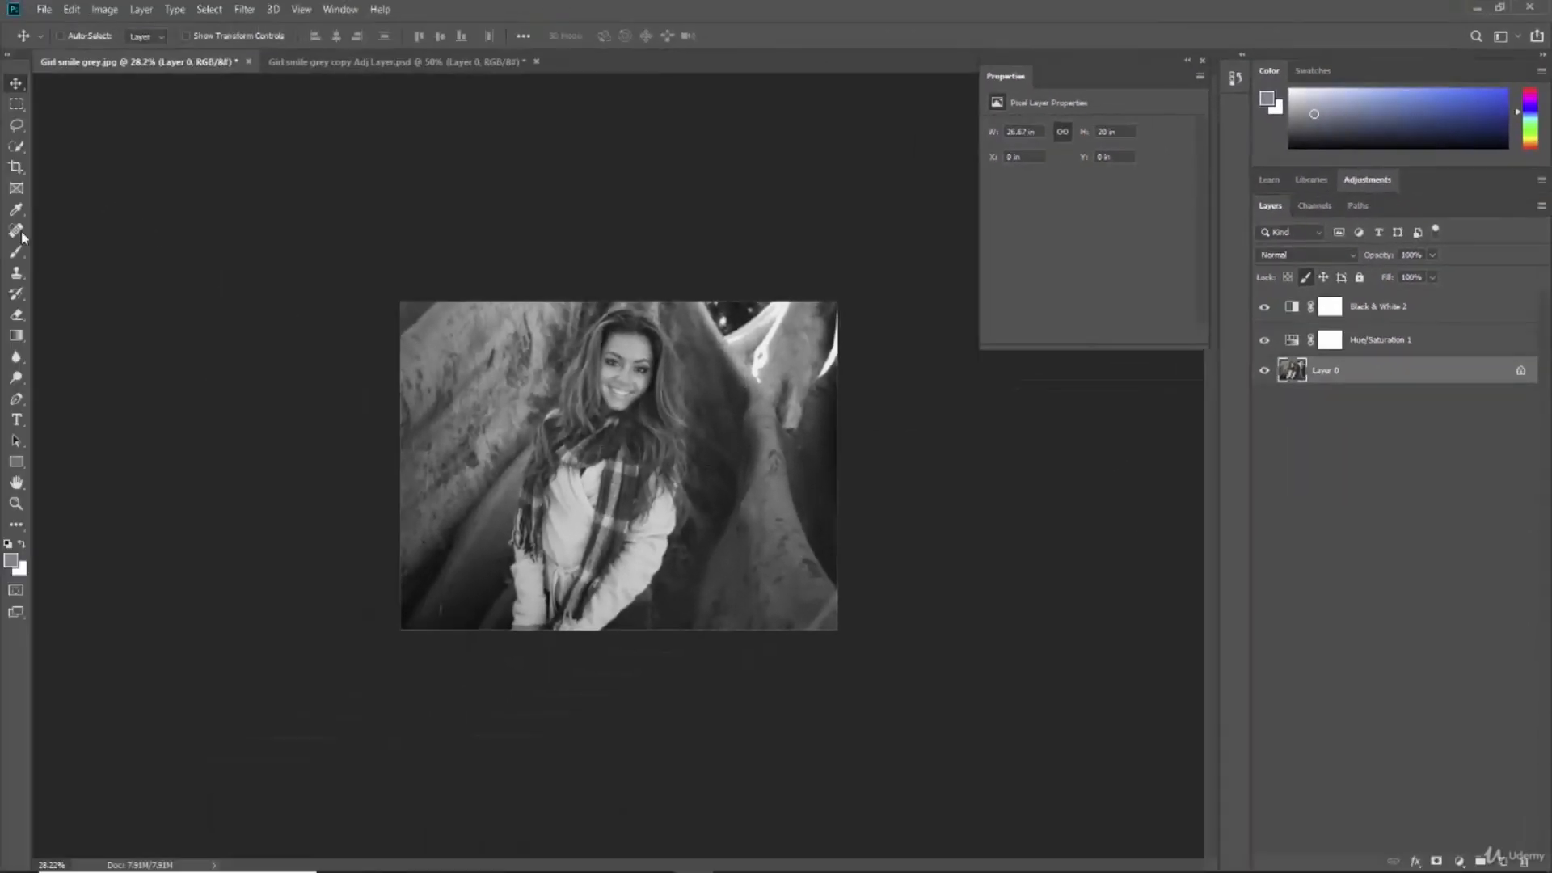
click(16, 251)
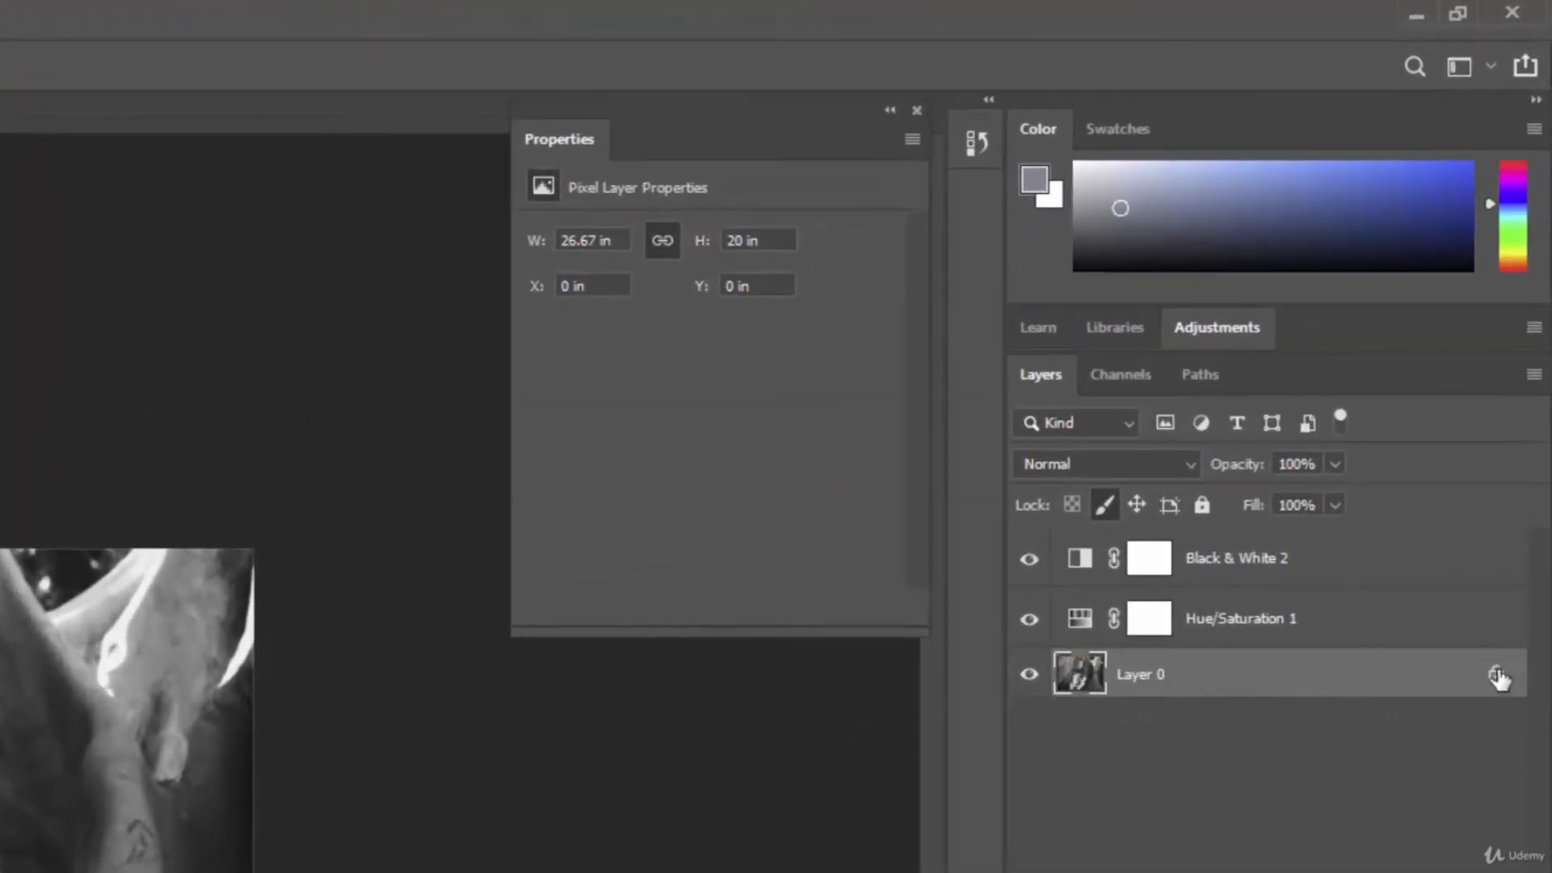
click(1498, 678)
Step: Switch layer filtering off and on again, and view the settings of Hue/Saturation 1 and Black & White 2
click(1341, 423)
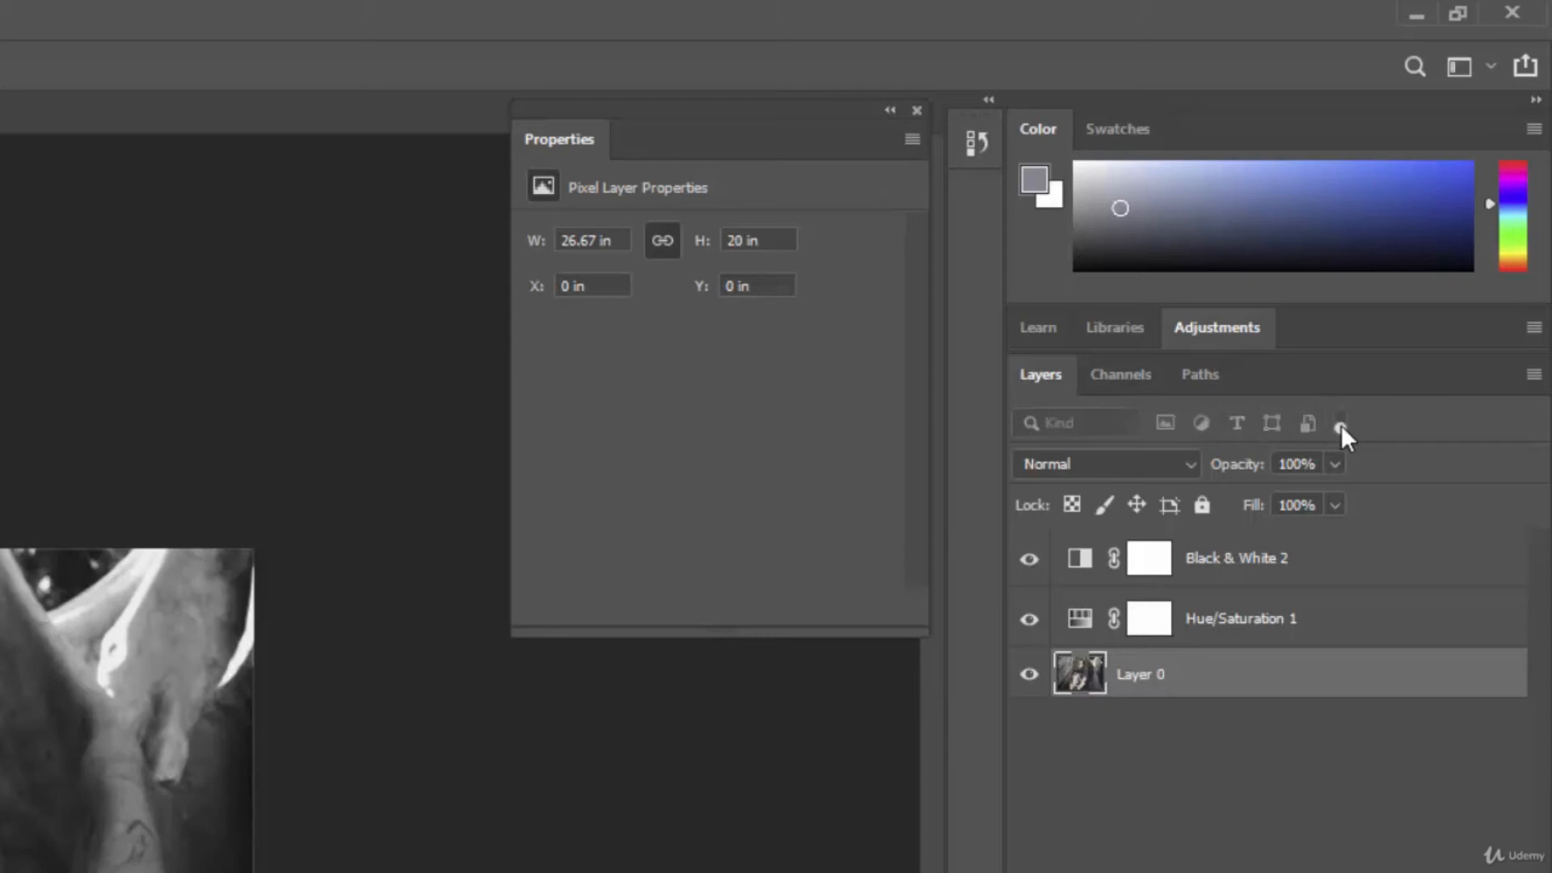
click(1341, 423)
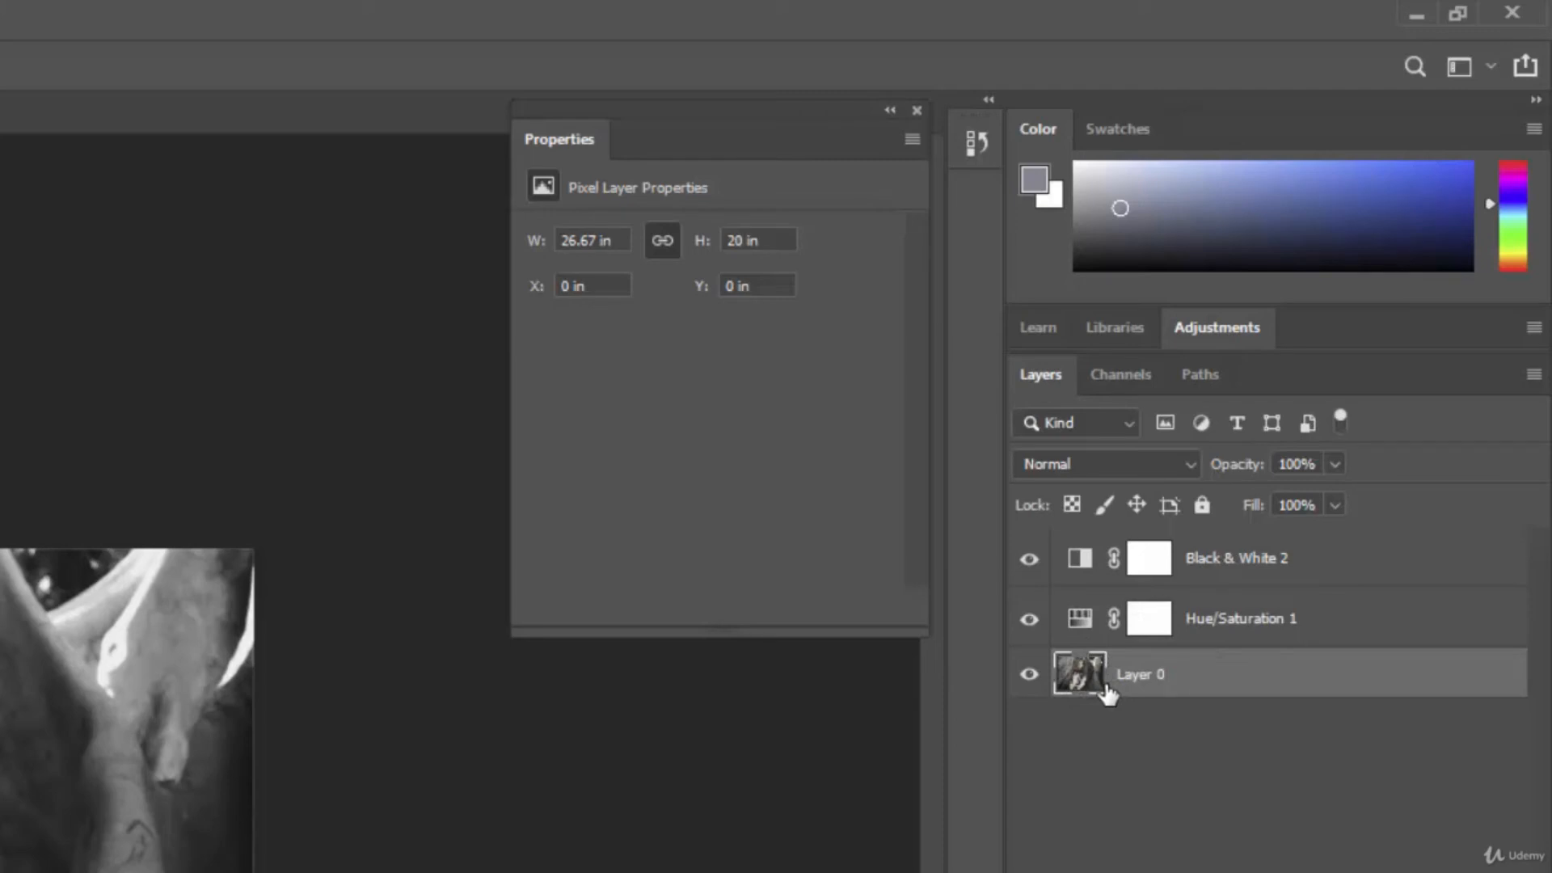
click(1080, 622)
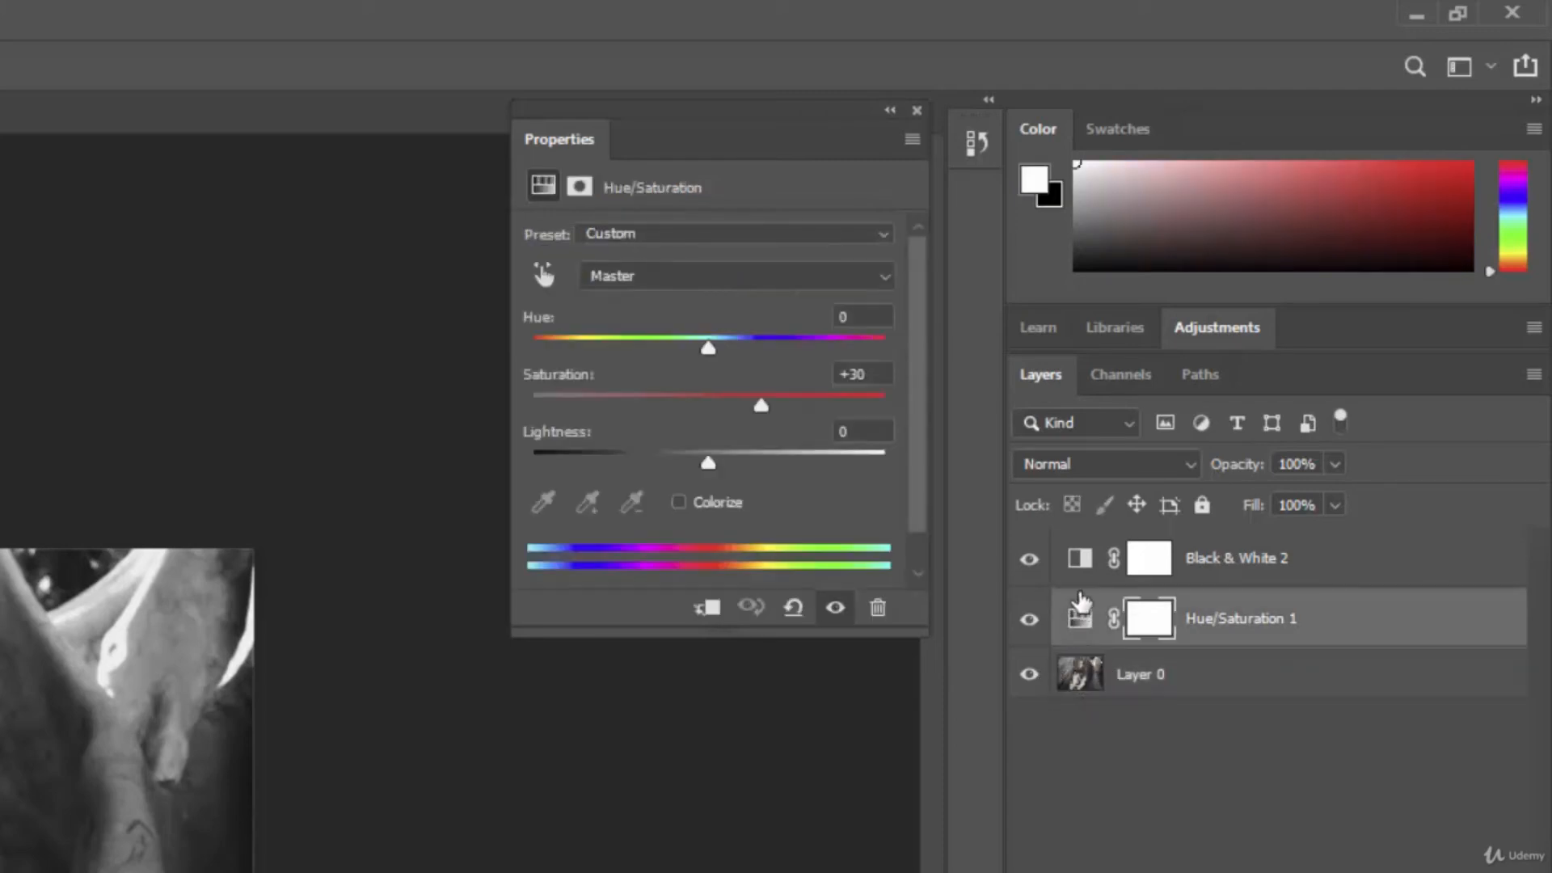
click(1078, 566)
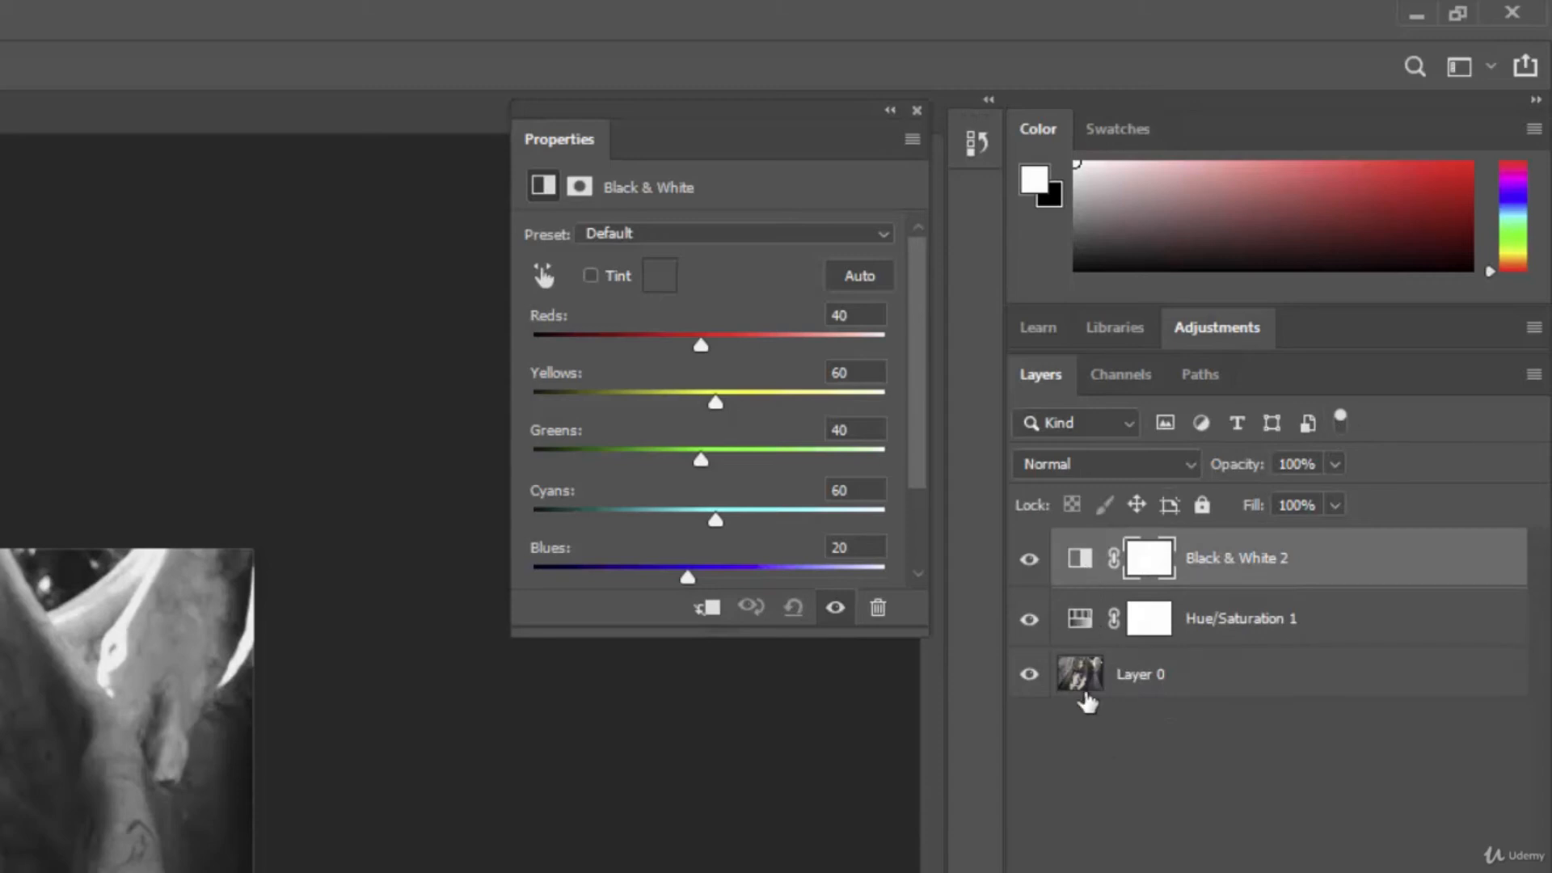
Step: Filter the layer list by pixel layers, by adjustment layers and by type layers
click(1164, 423)
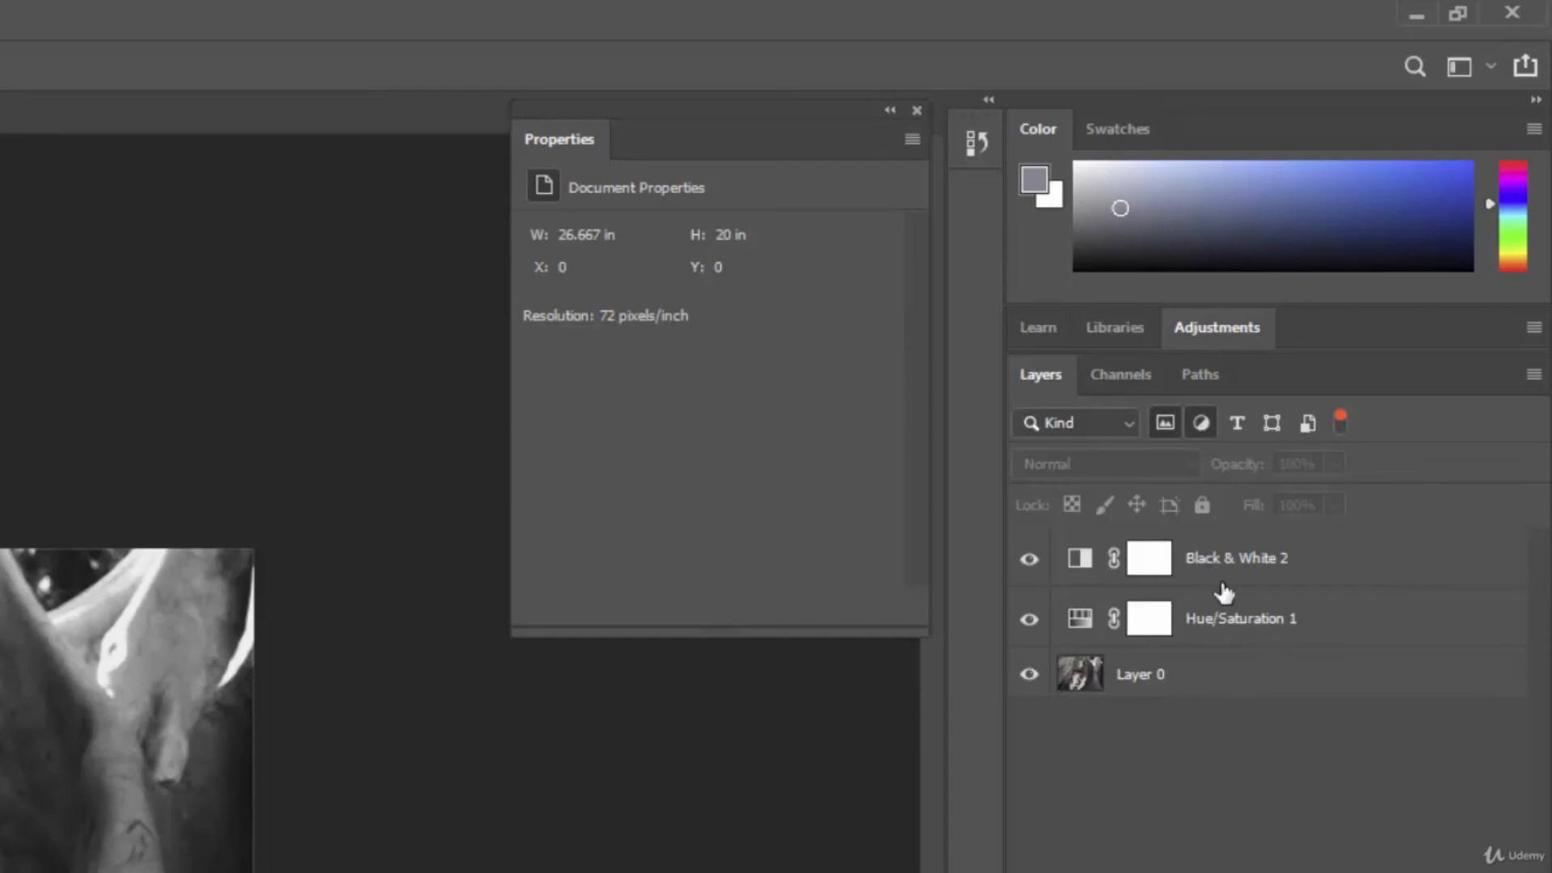
click(1164, 426)
click(1202, 422)
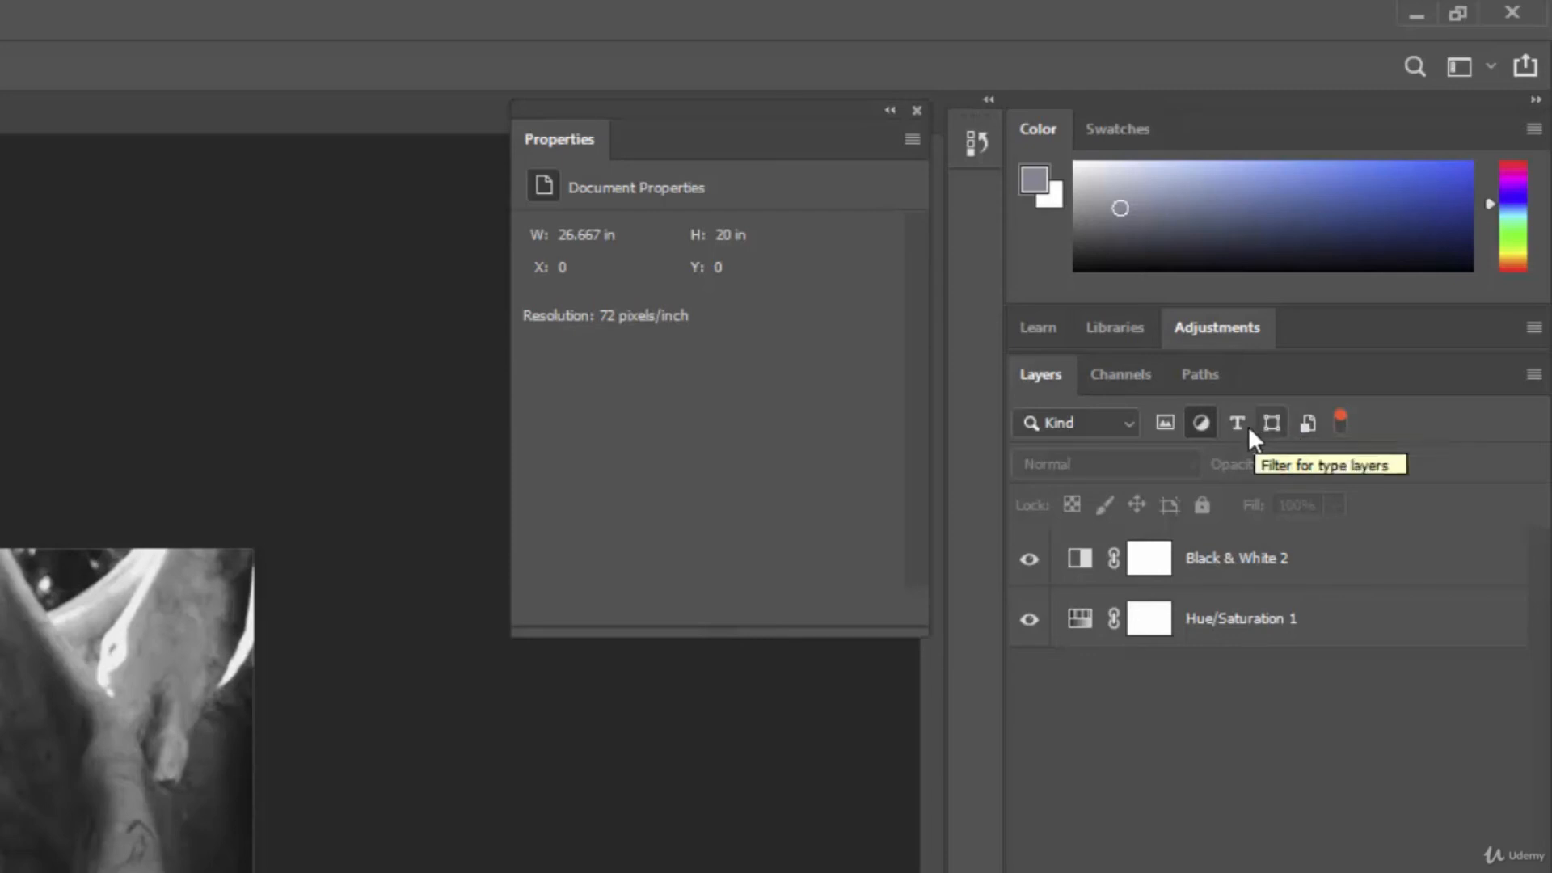
click(1200, 427)
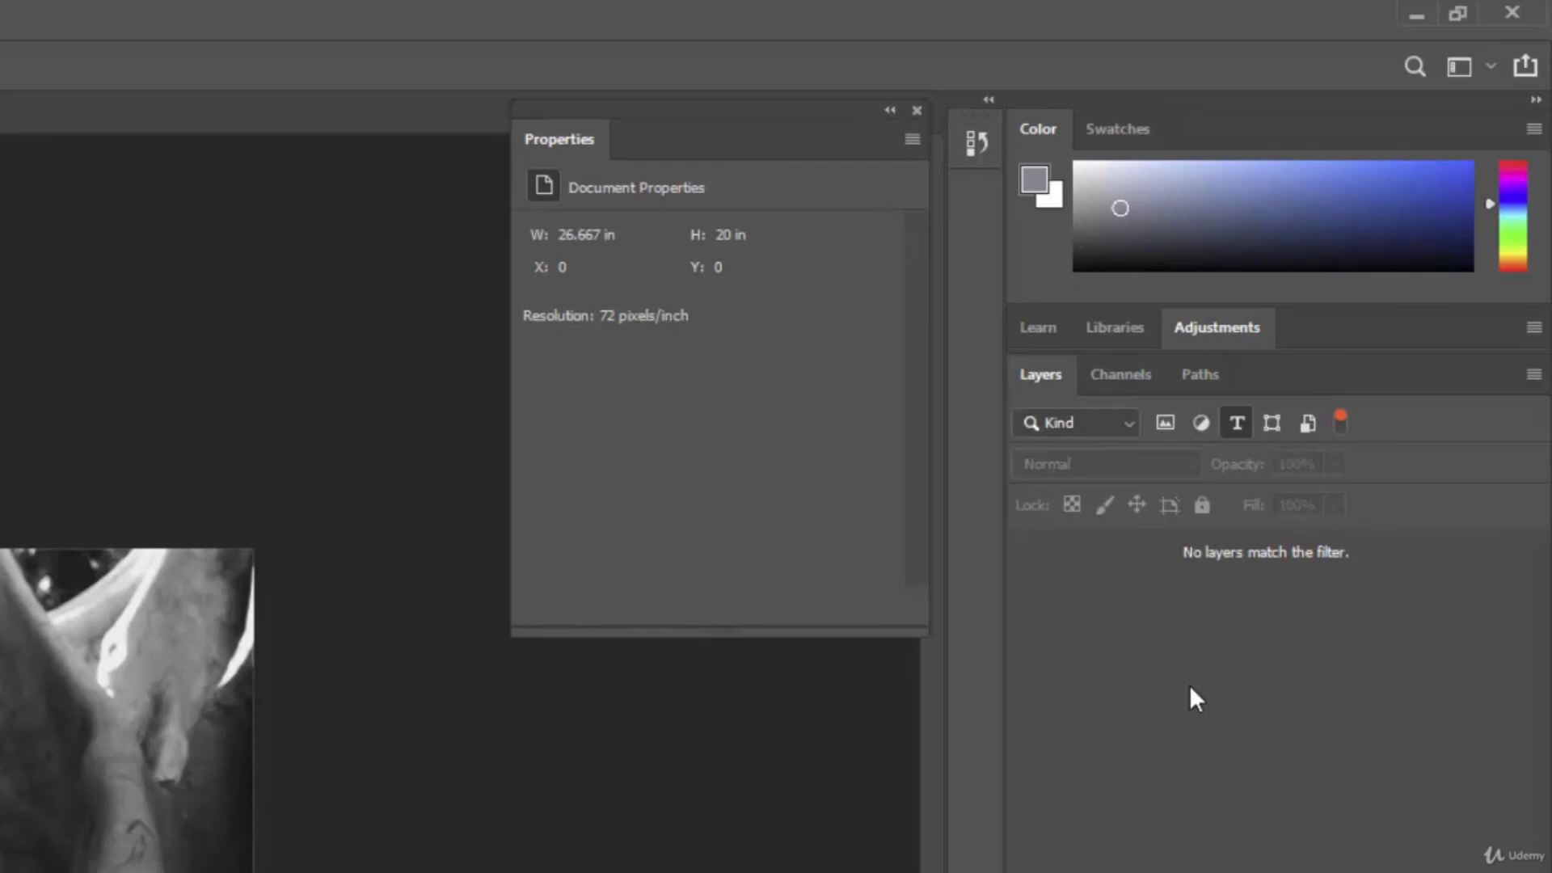
Step: Toggle layer filtering off and on, and remove the type layer filter to list all layers
click(1341, 425)
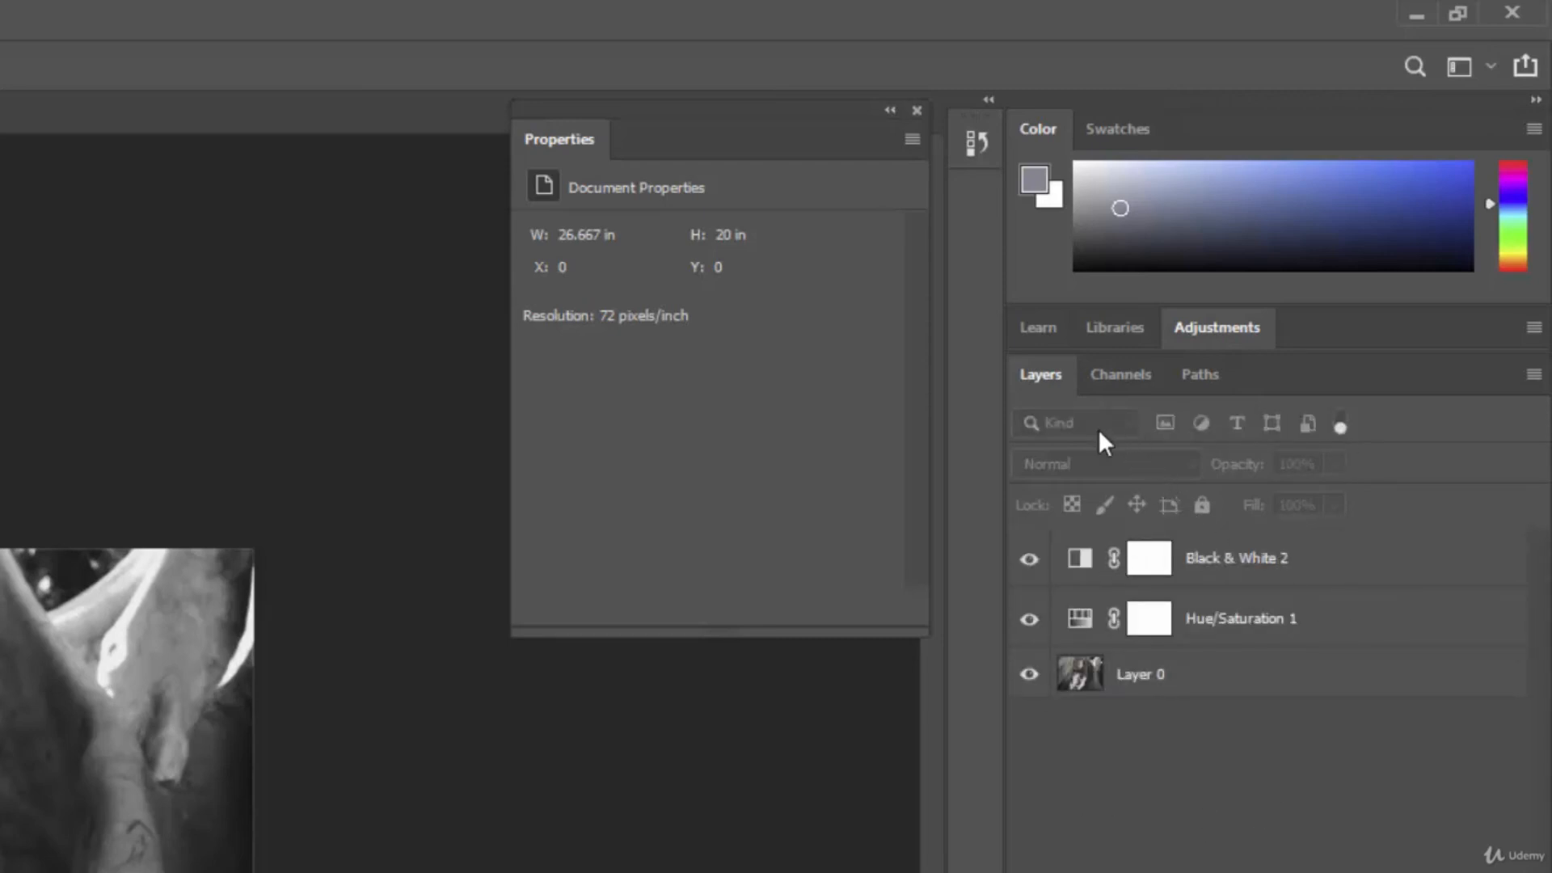
click(1342, 422)
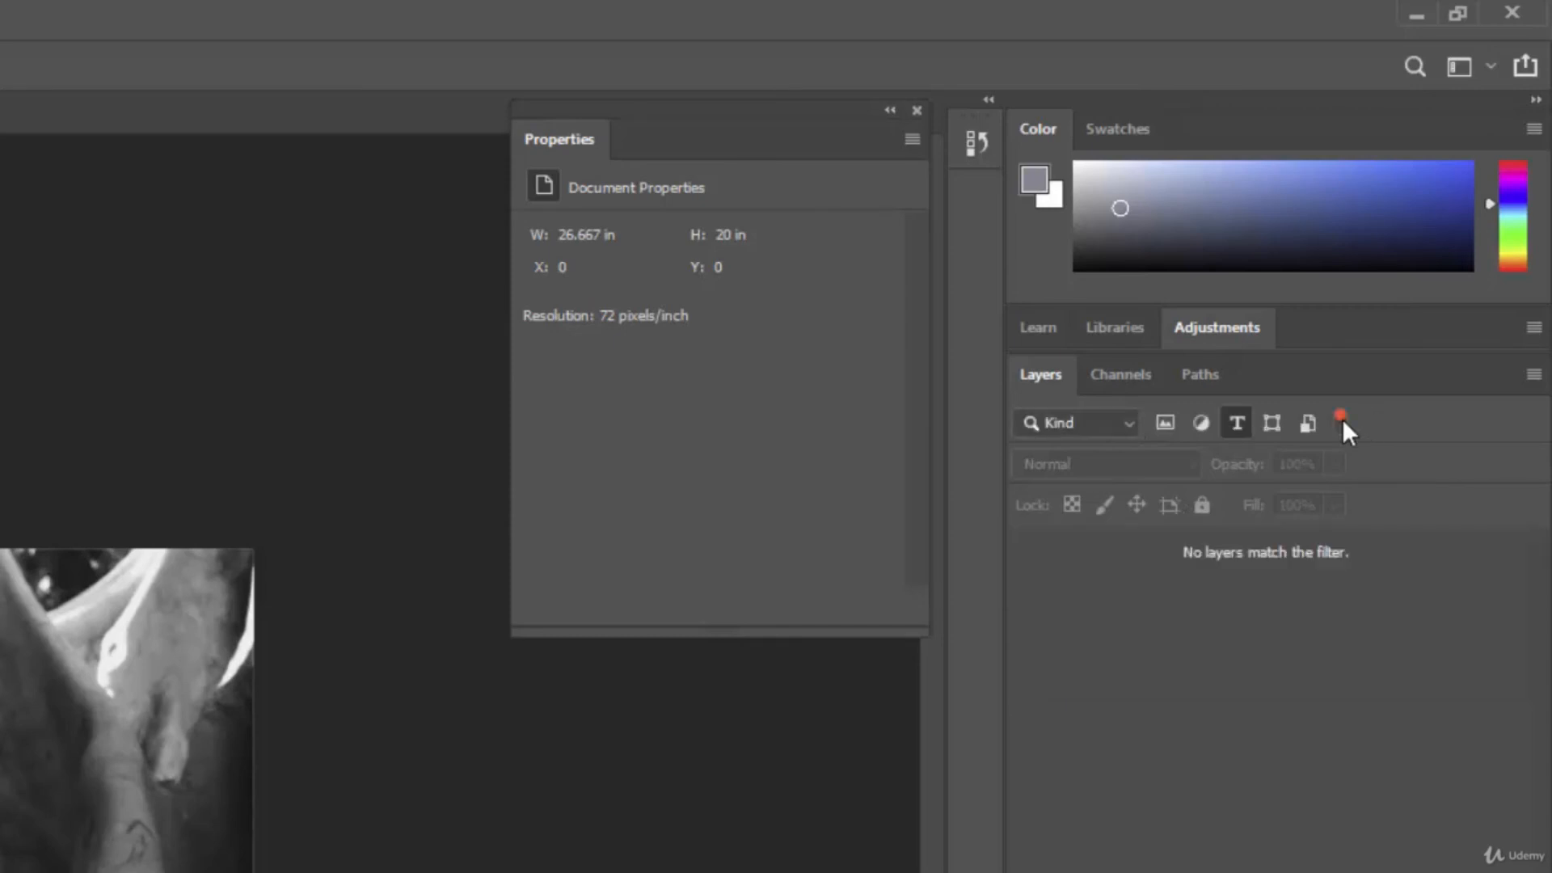
click(1238, 424)
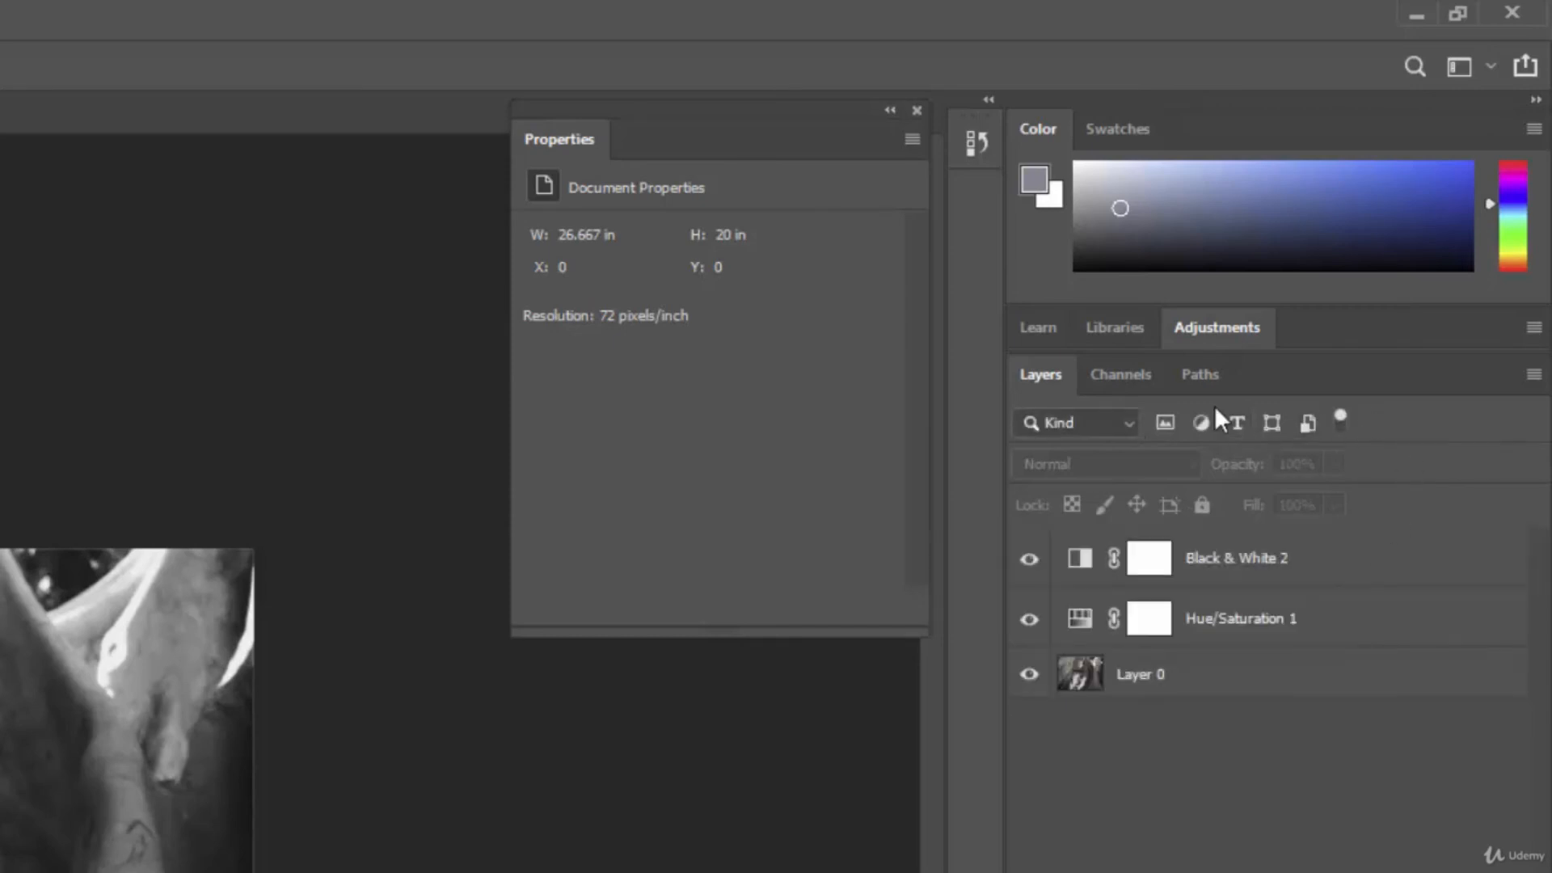
Step: Filter the layer list by name using the text "black"
click(1085, 423)
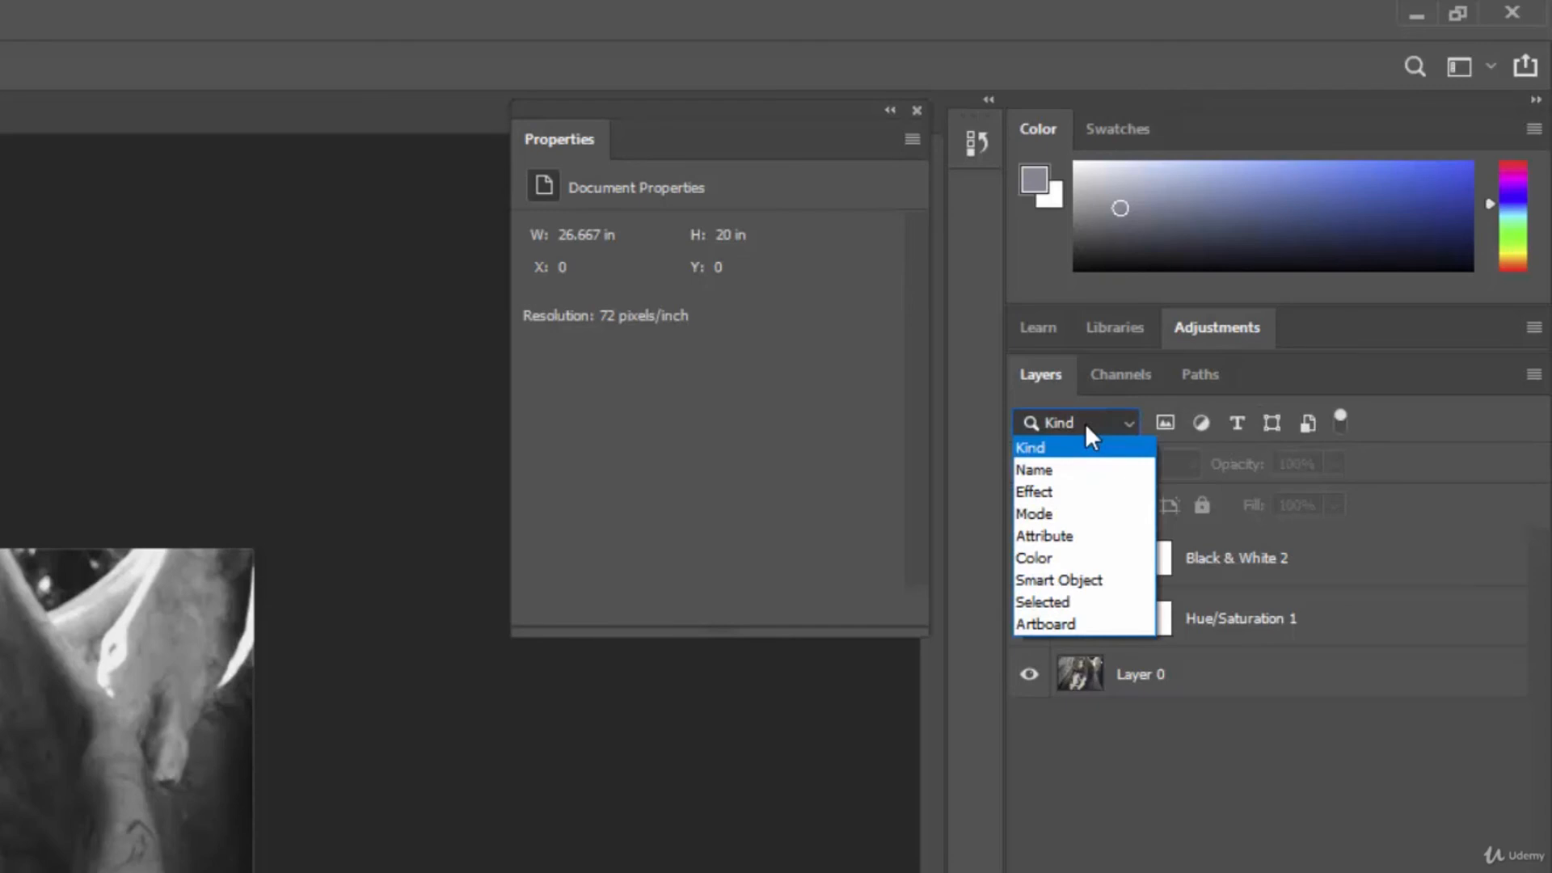
click(1058, 471)
click(1202, 418)
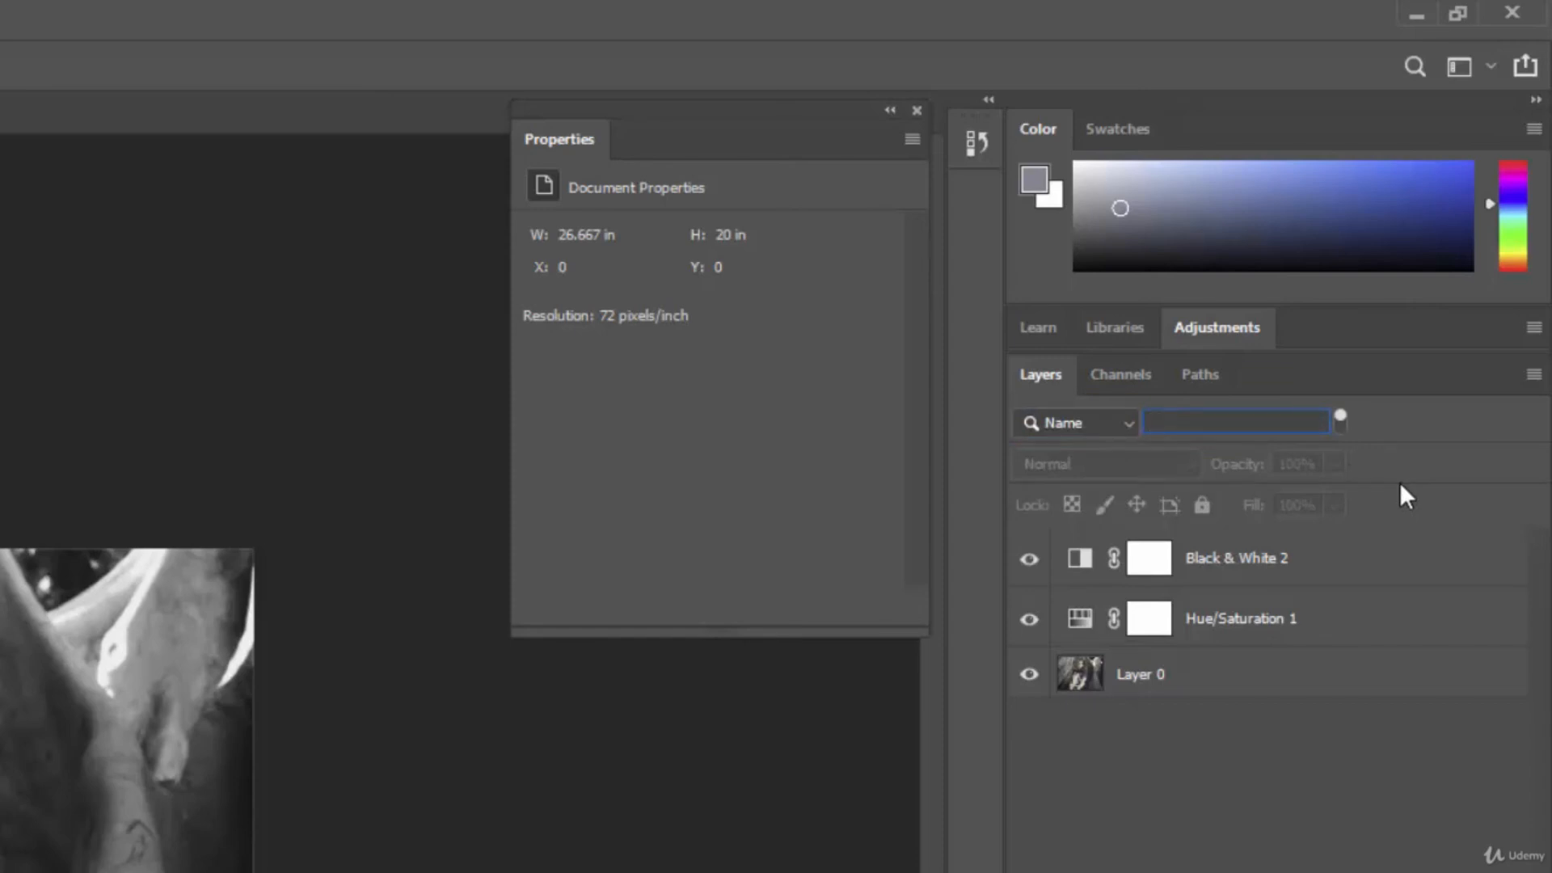
text(black)
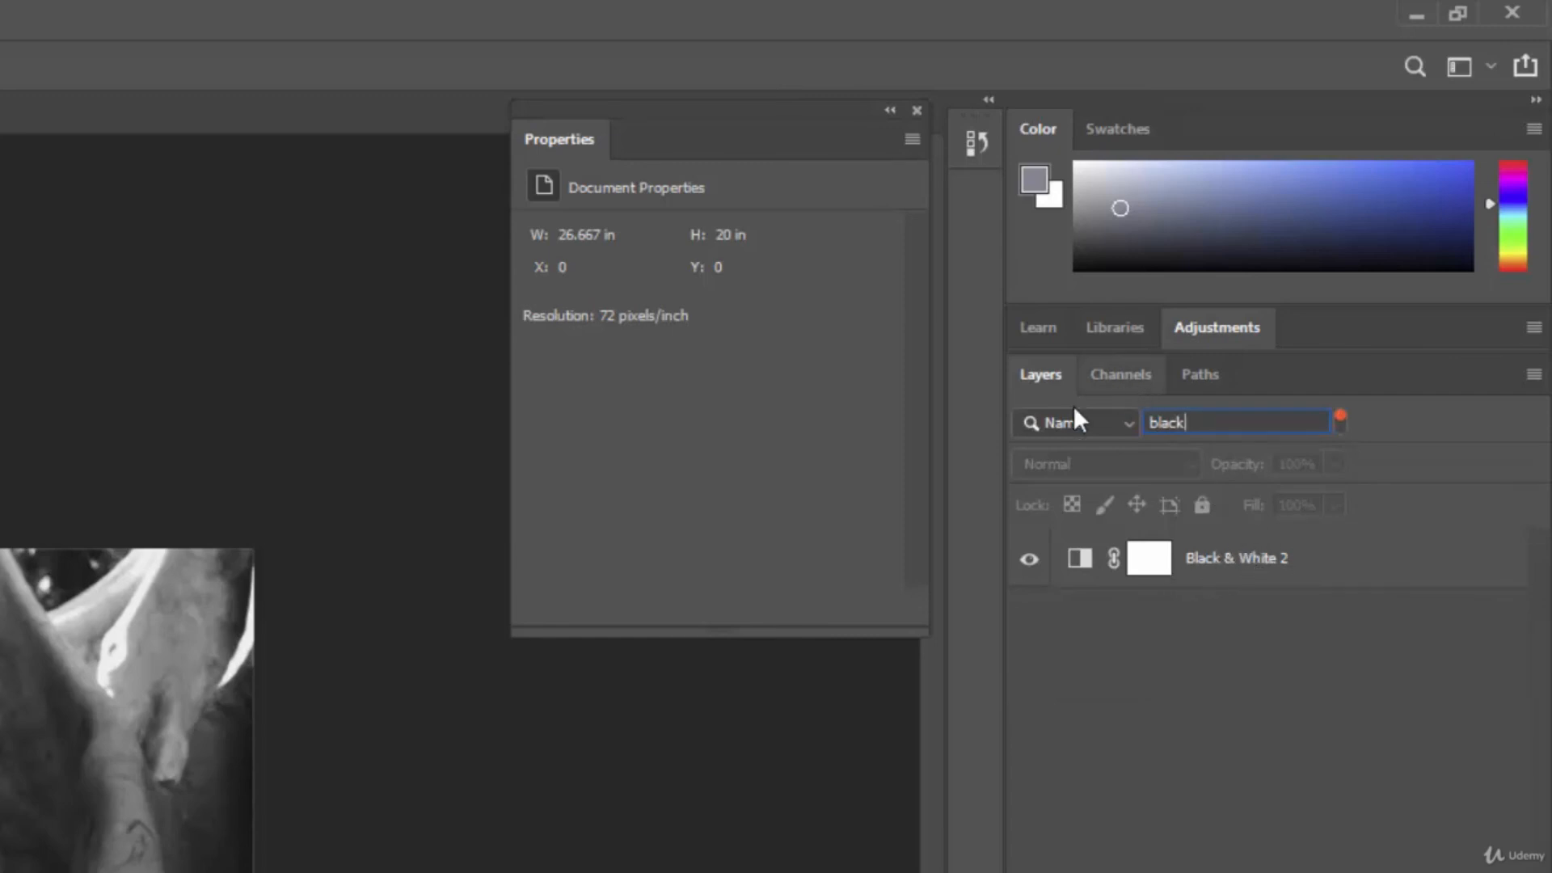
Step: Switch the layer filter from name back to Kind, and review the available filter types without choosing another
click(1129, 422)
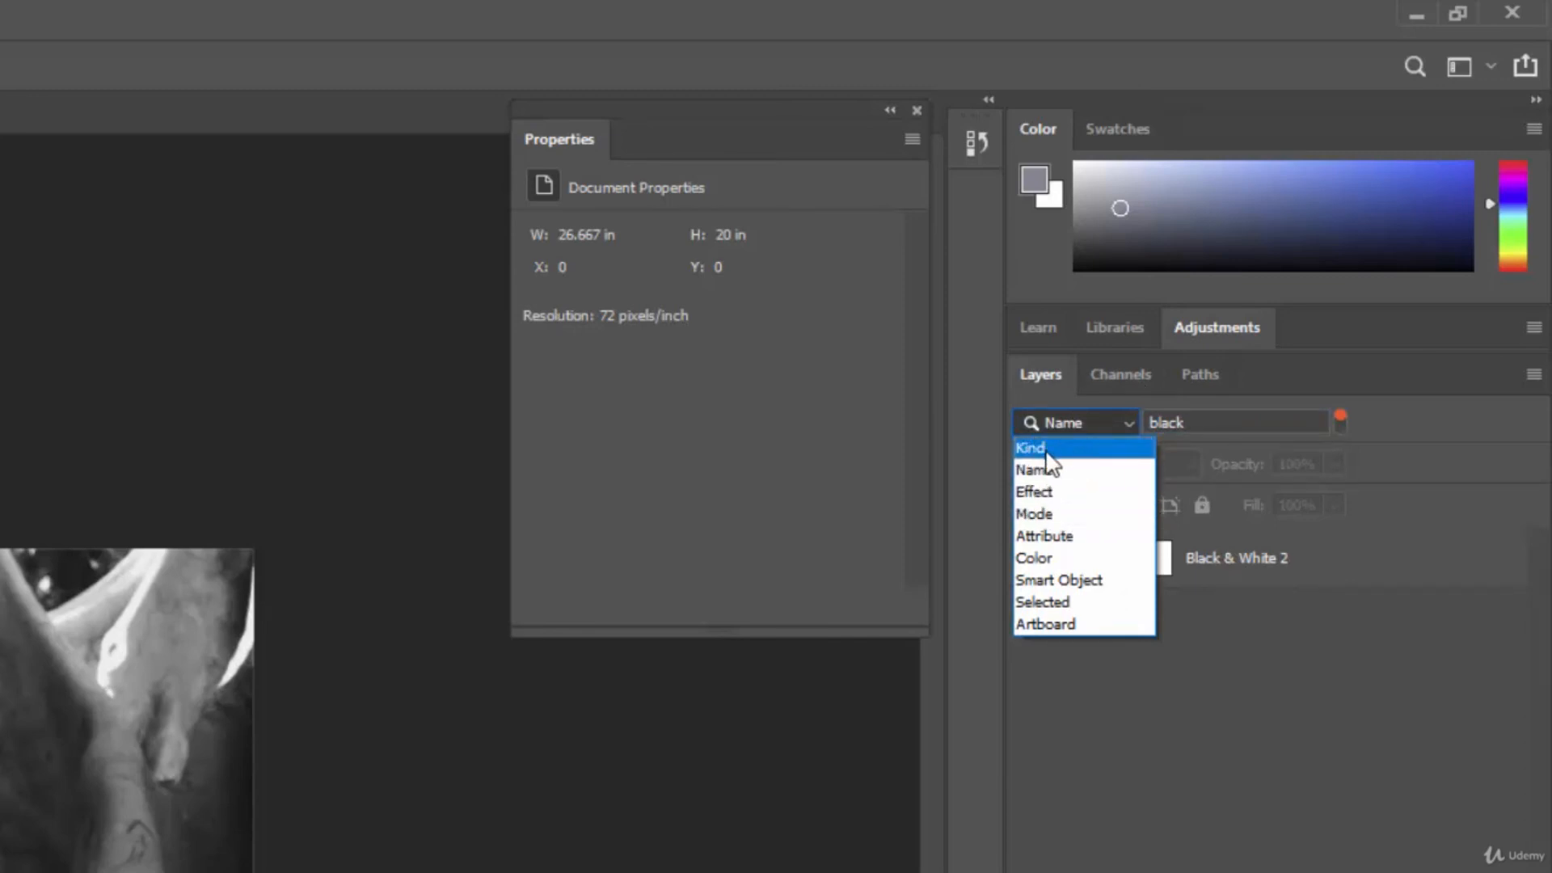
click(1068, 450)
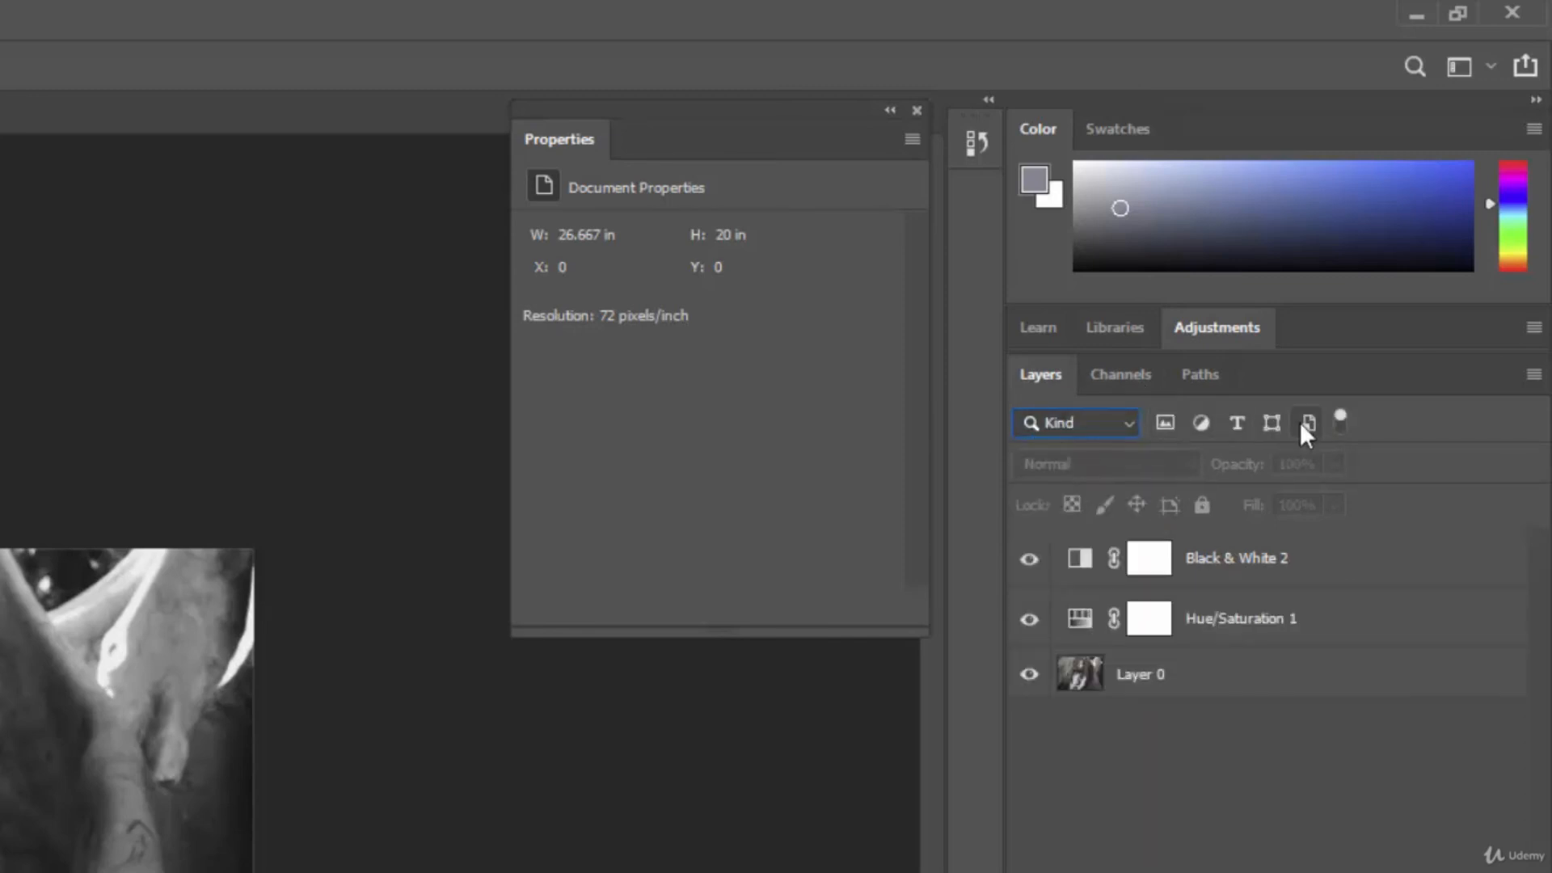
click(1132, 423)
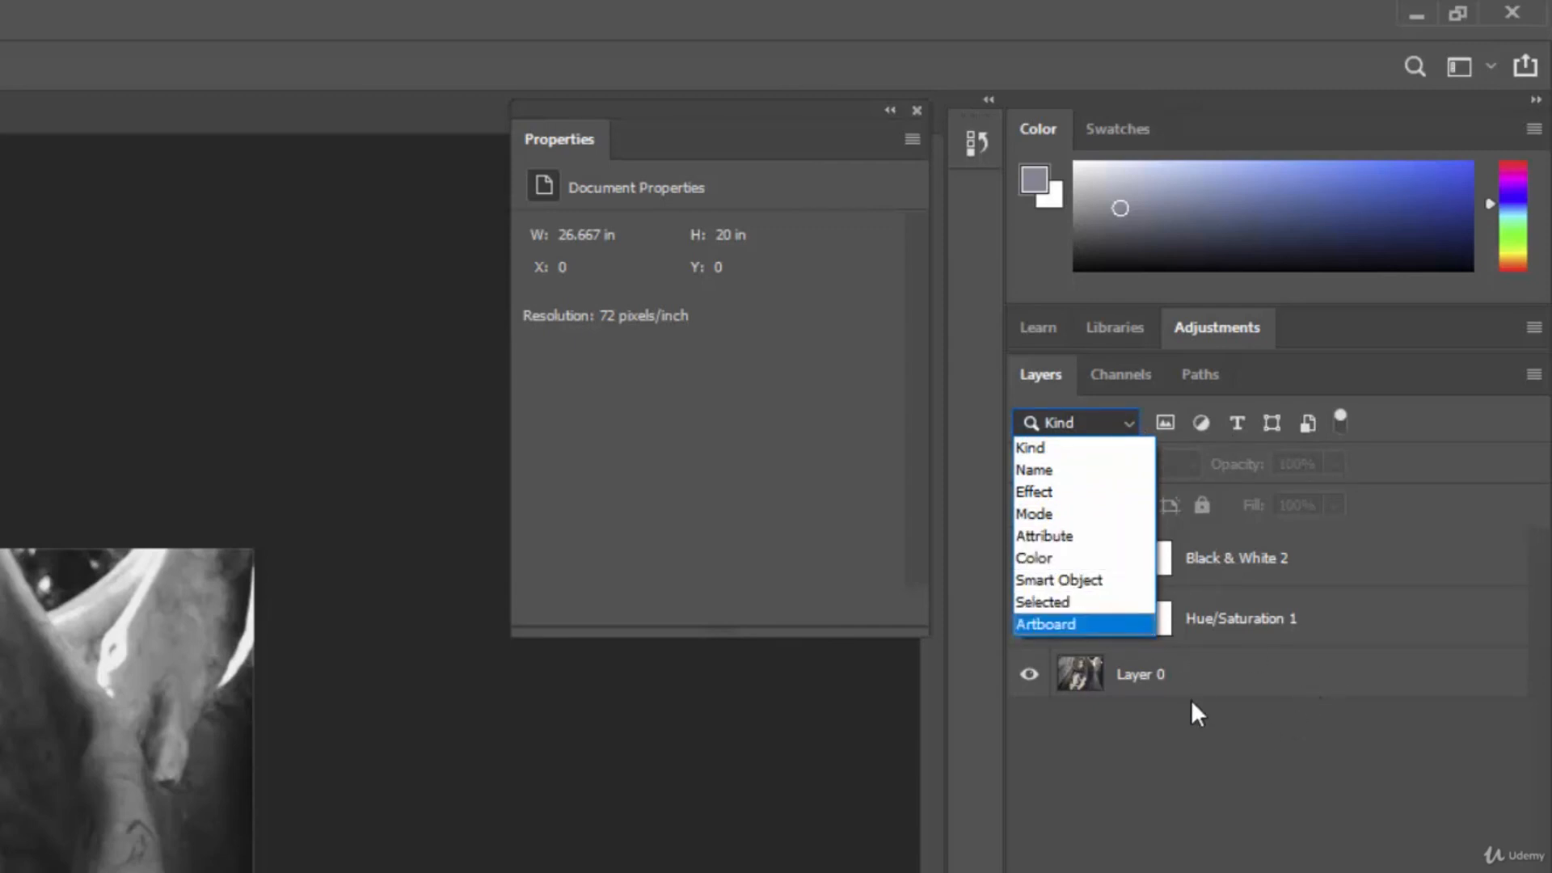
click(1212, 744)
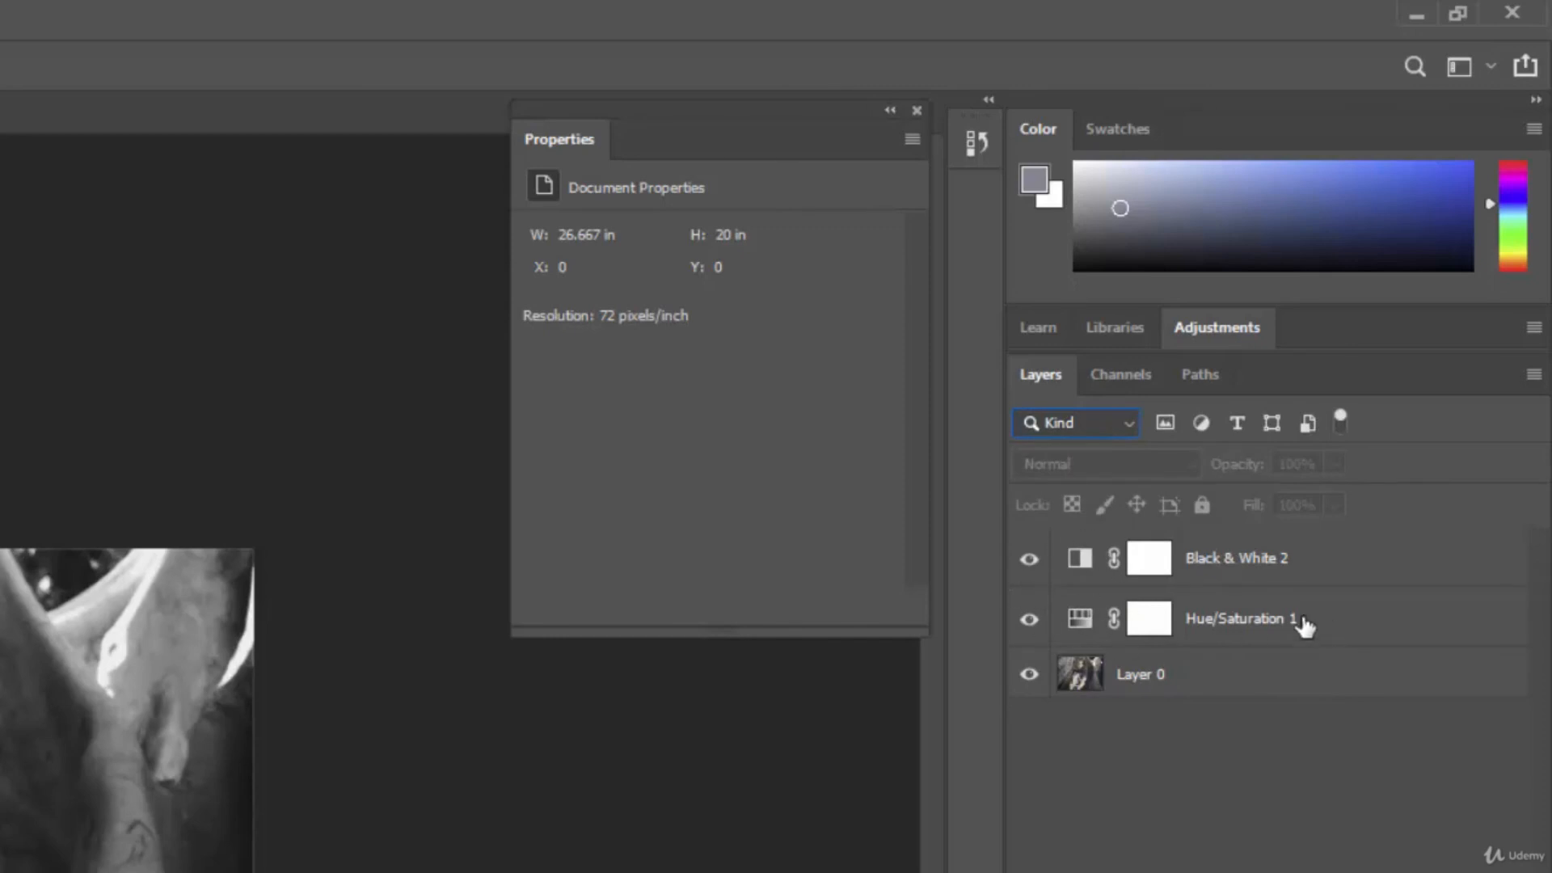
Step: Color-label the Hue/Saturation 1 layer red and the Black & White 2 layer green
right_click(1341, 626)
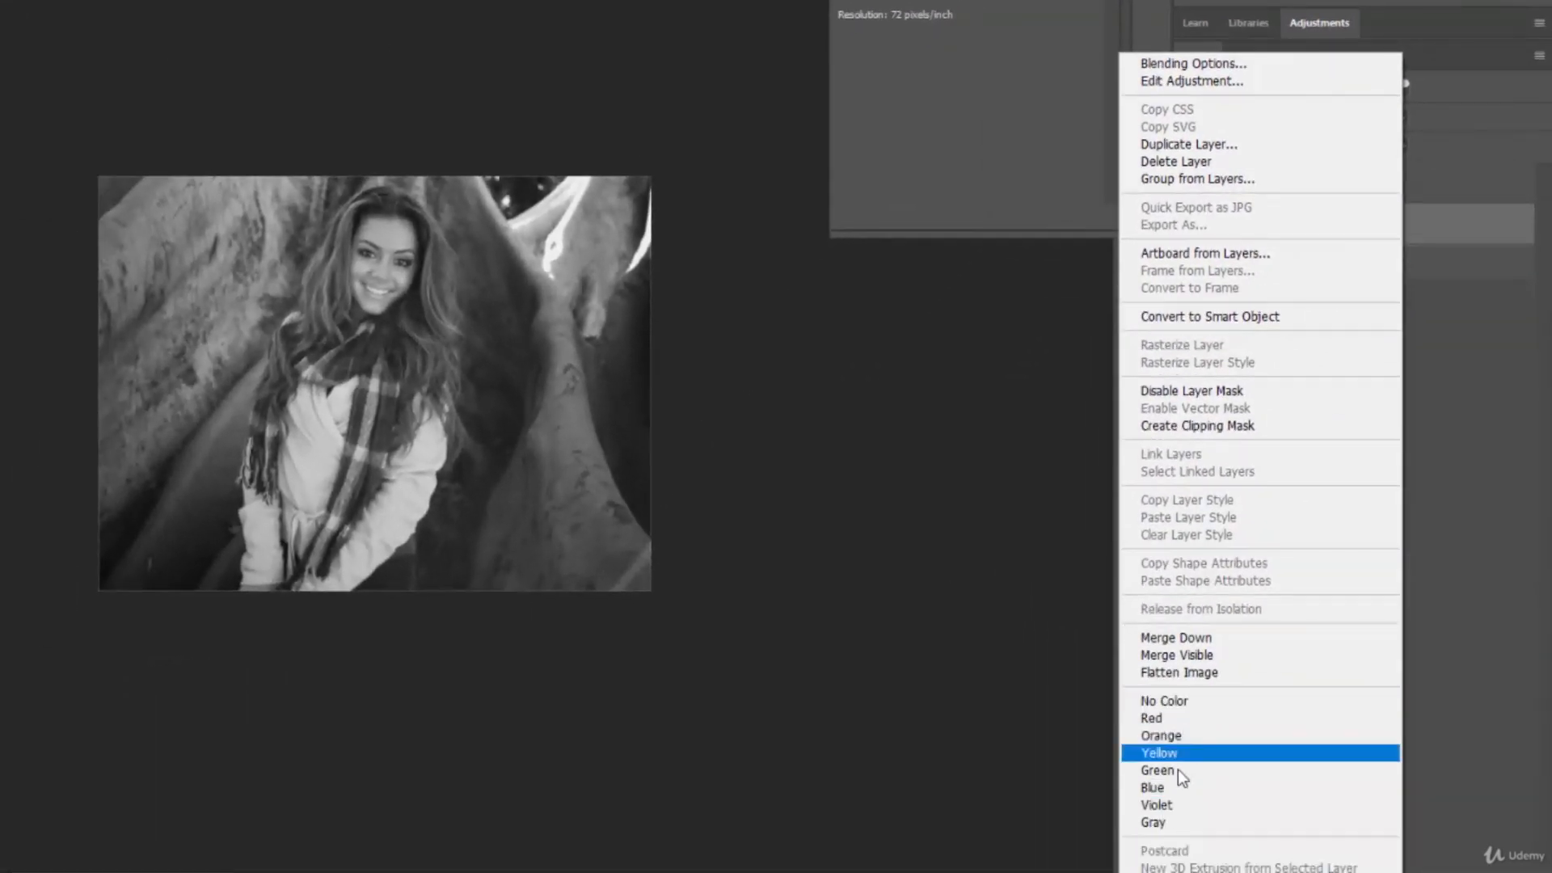
click(1158, 718)
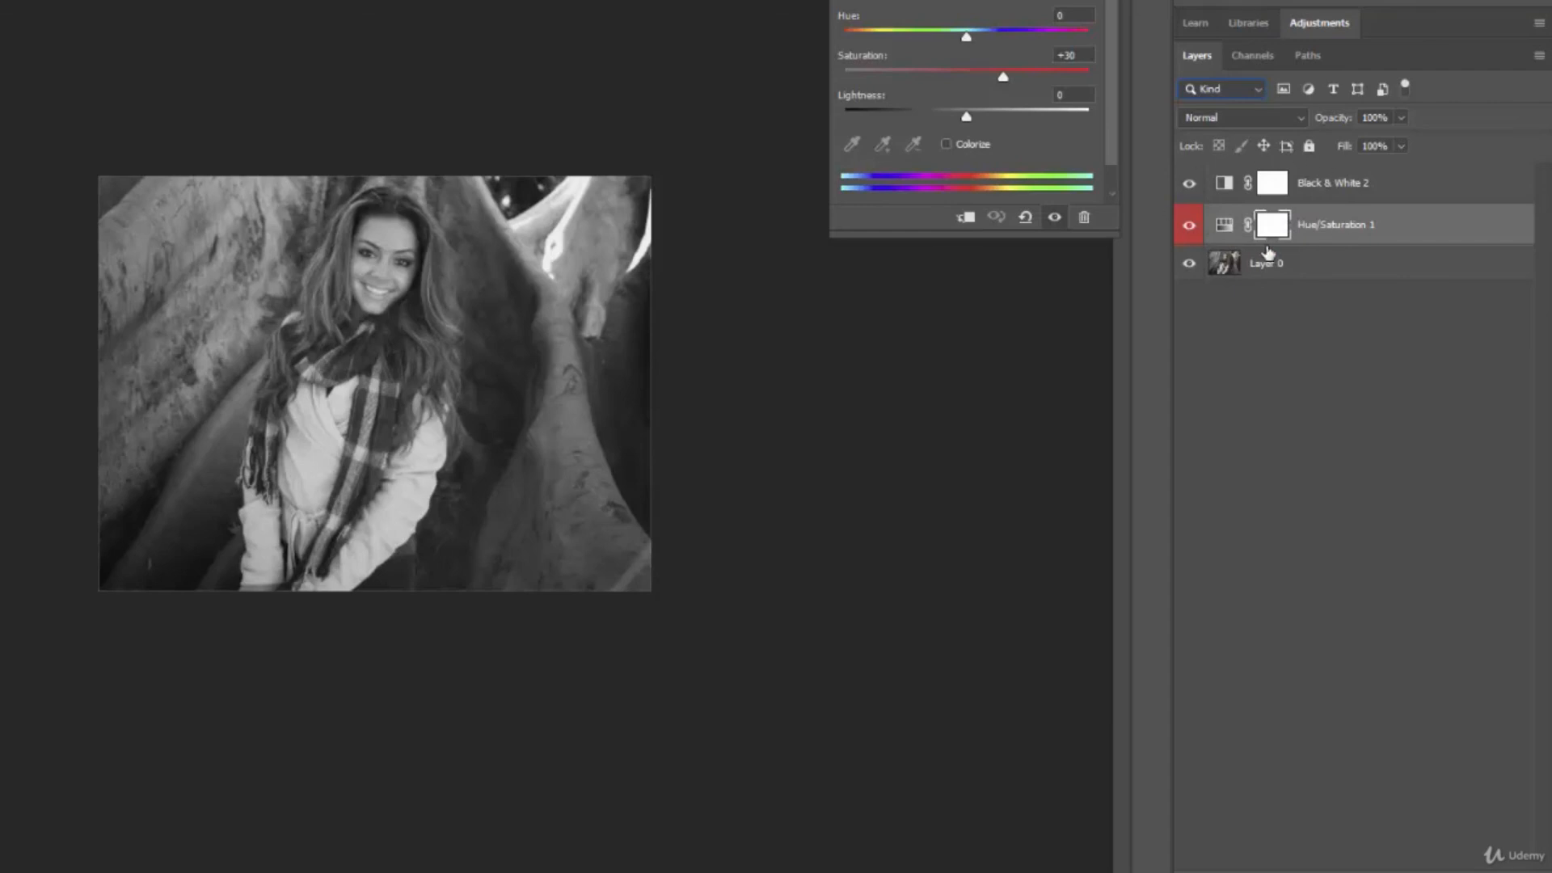
right_click(1402, 188)
click(1164, 770)
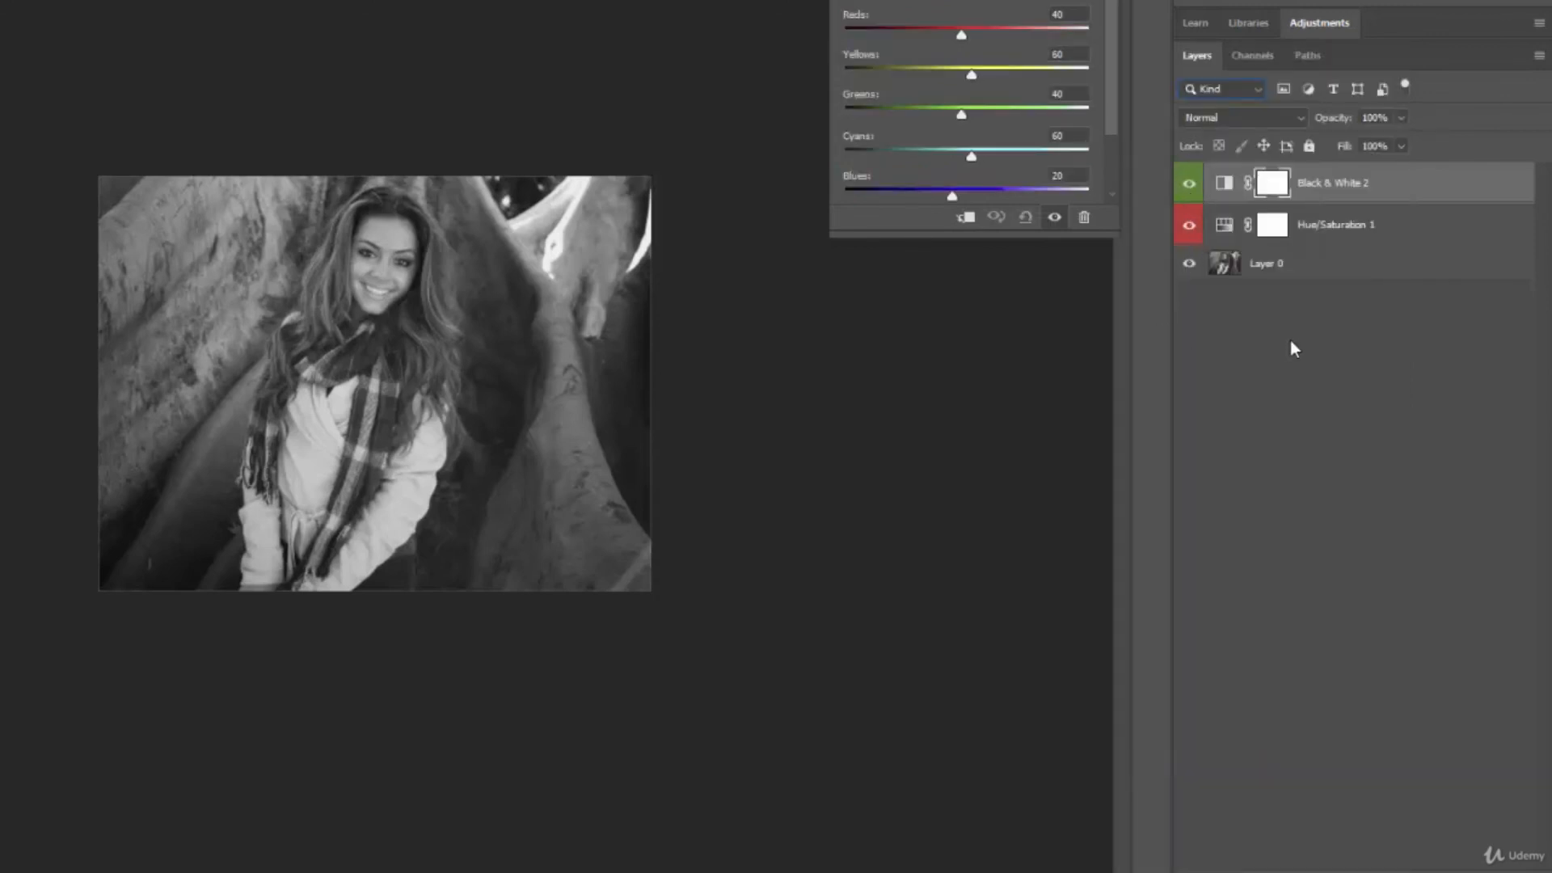
Step: Reset the color labels of the Black & White 2 and Hue/Saturation 1 layers to No Color
right_click(1418, 196)
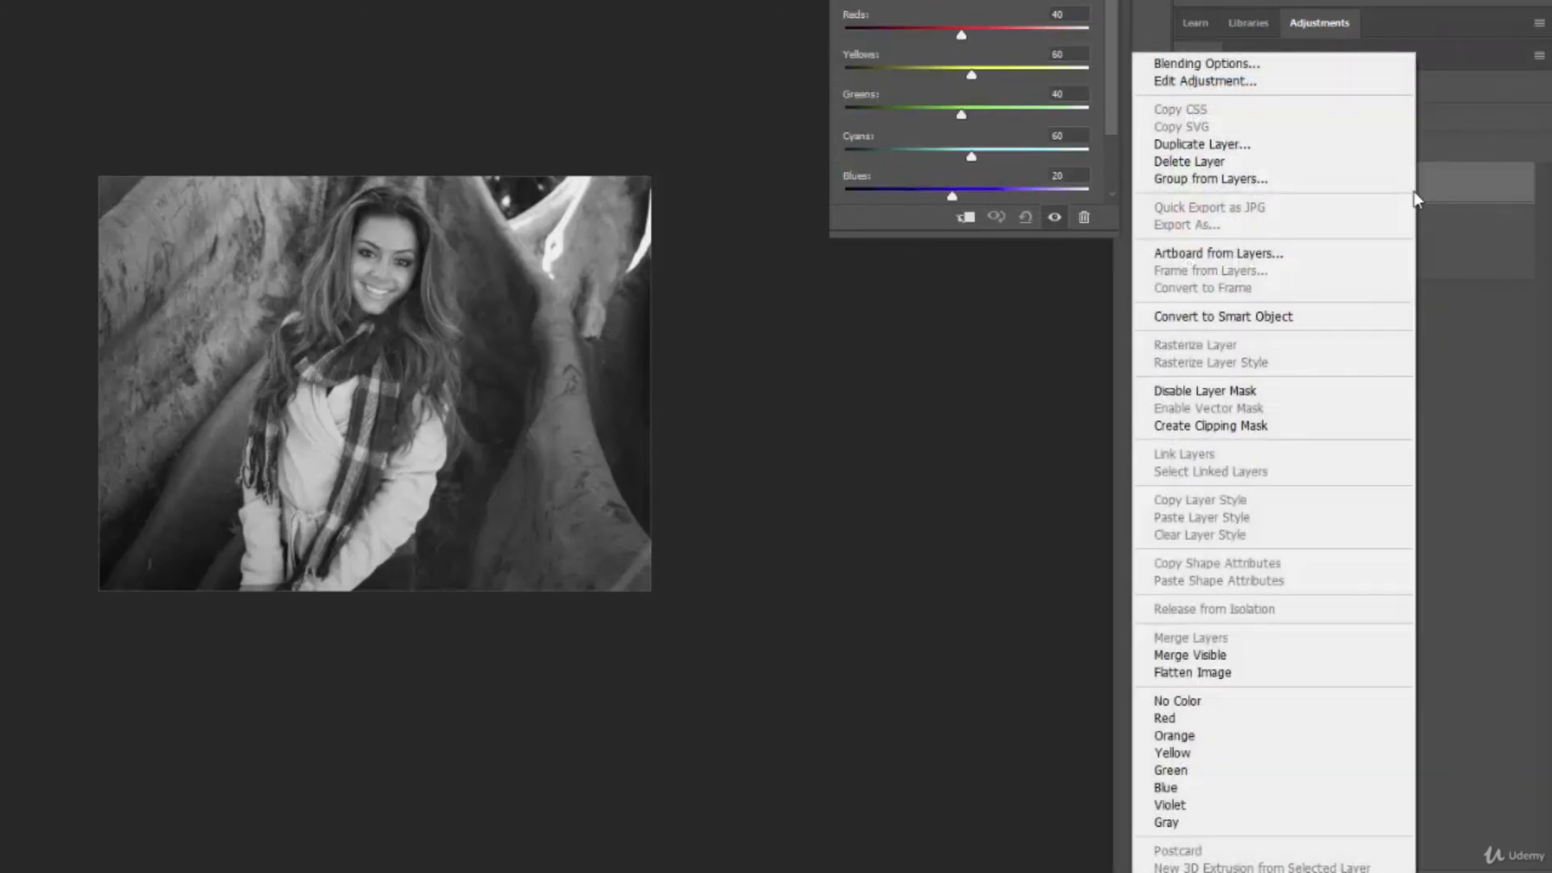
click(1162, 700)
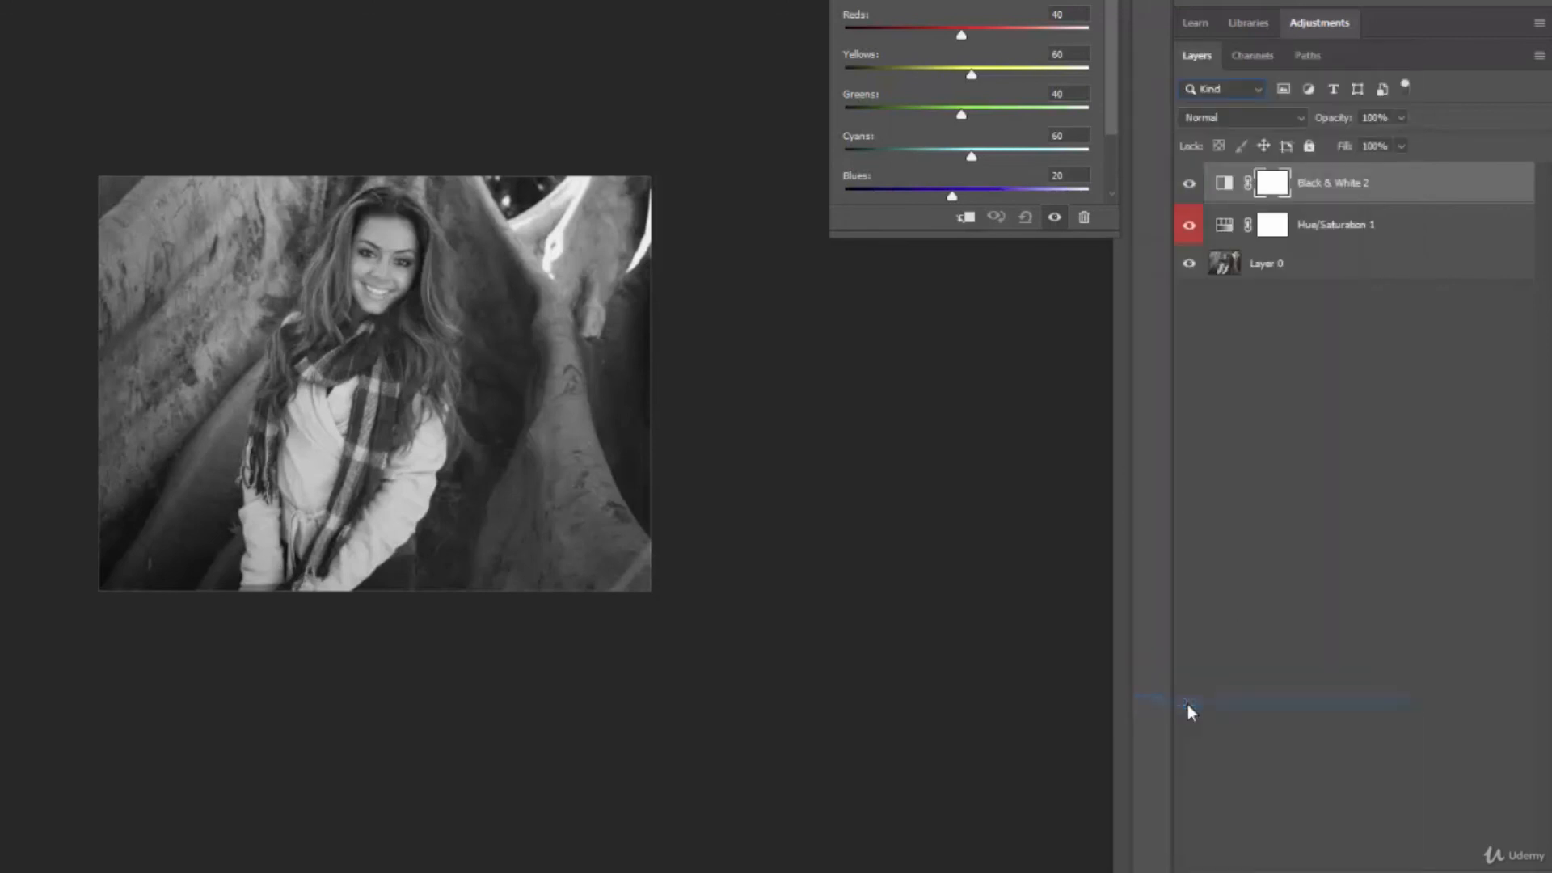
right_click(1405, 231)
click(1198, 703)
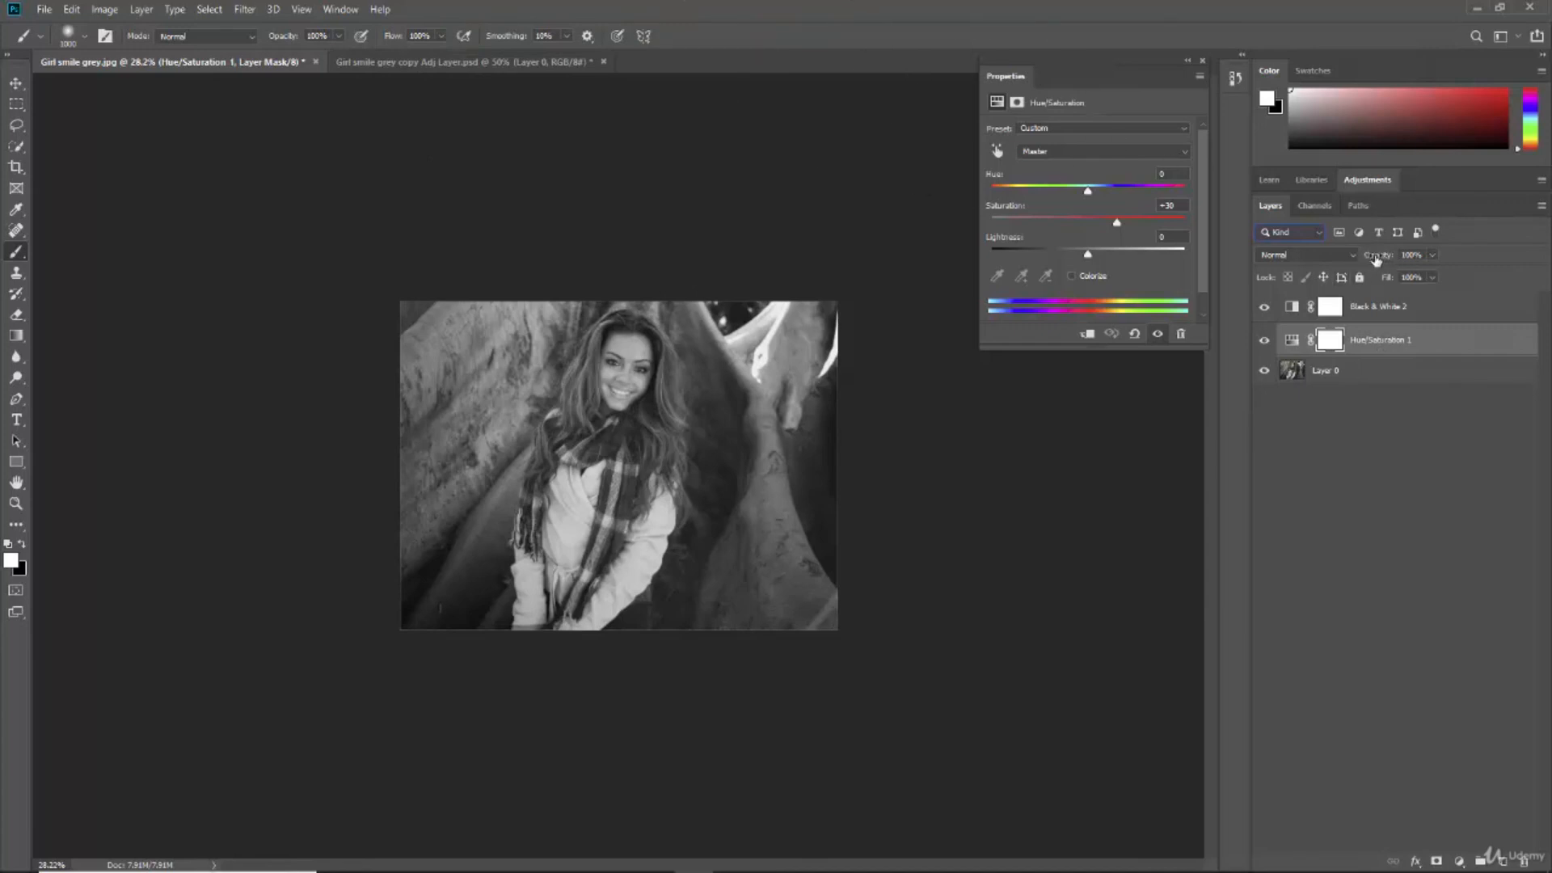
Step: Review the blending modes available for the Hue/Saturation 1 layer without changing its mode
click(1350, 254)
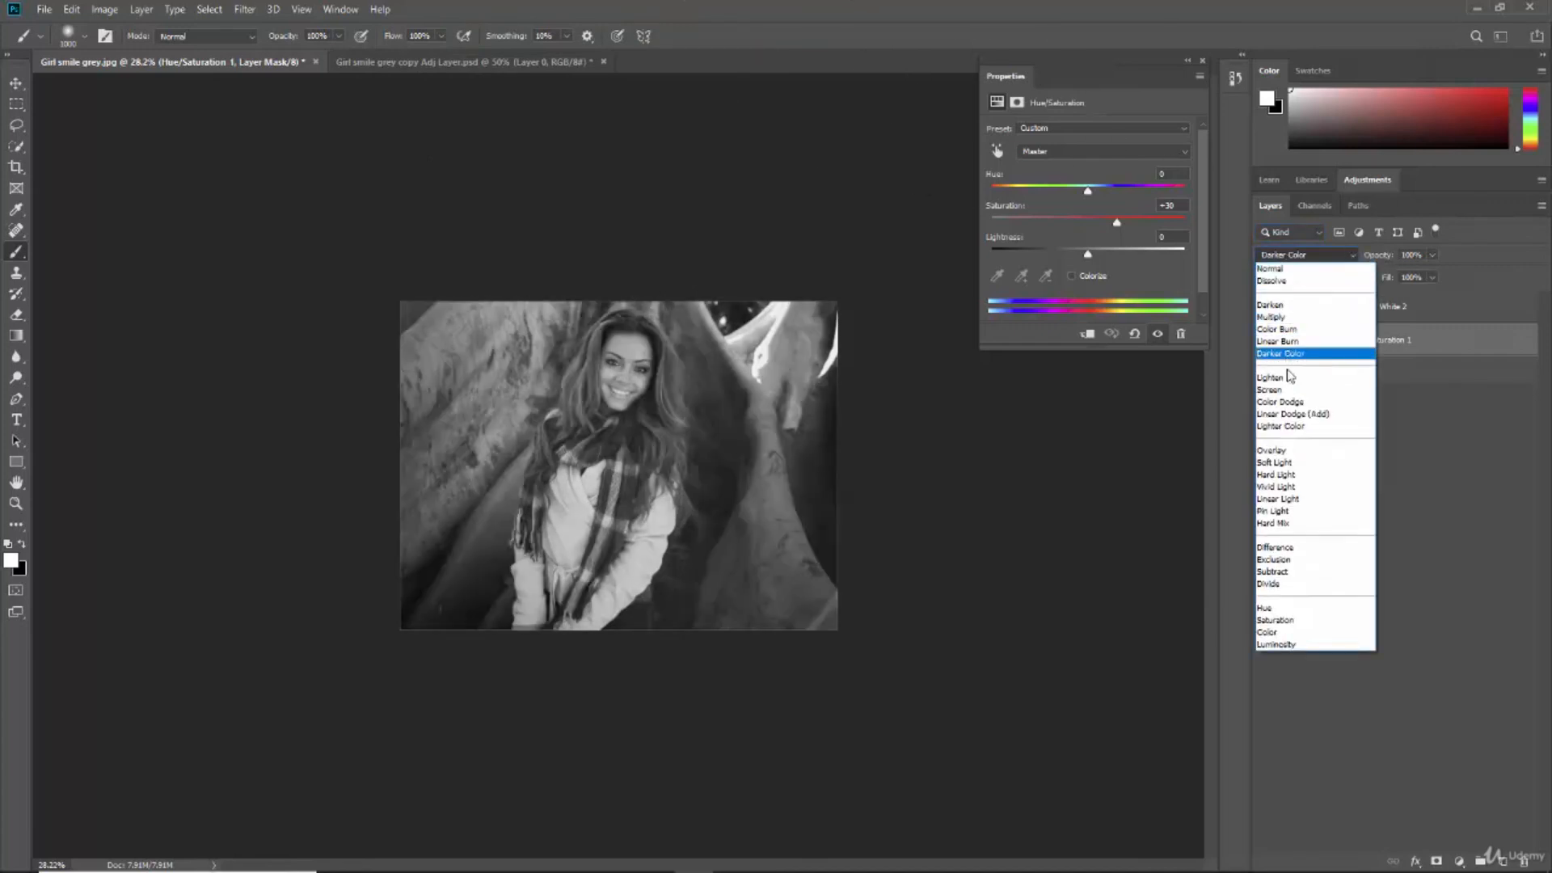
click(1439, 436)
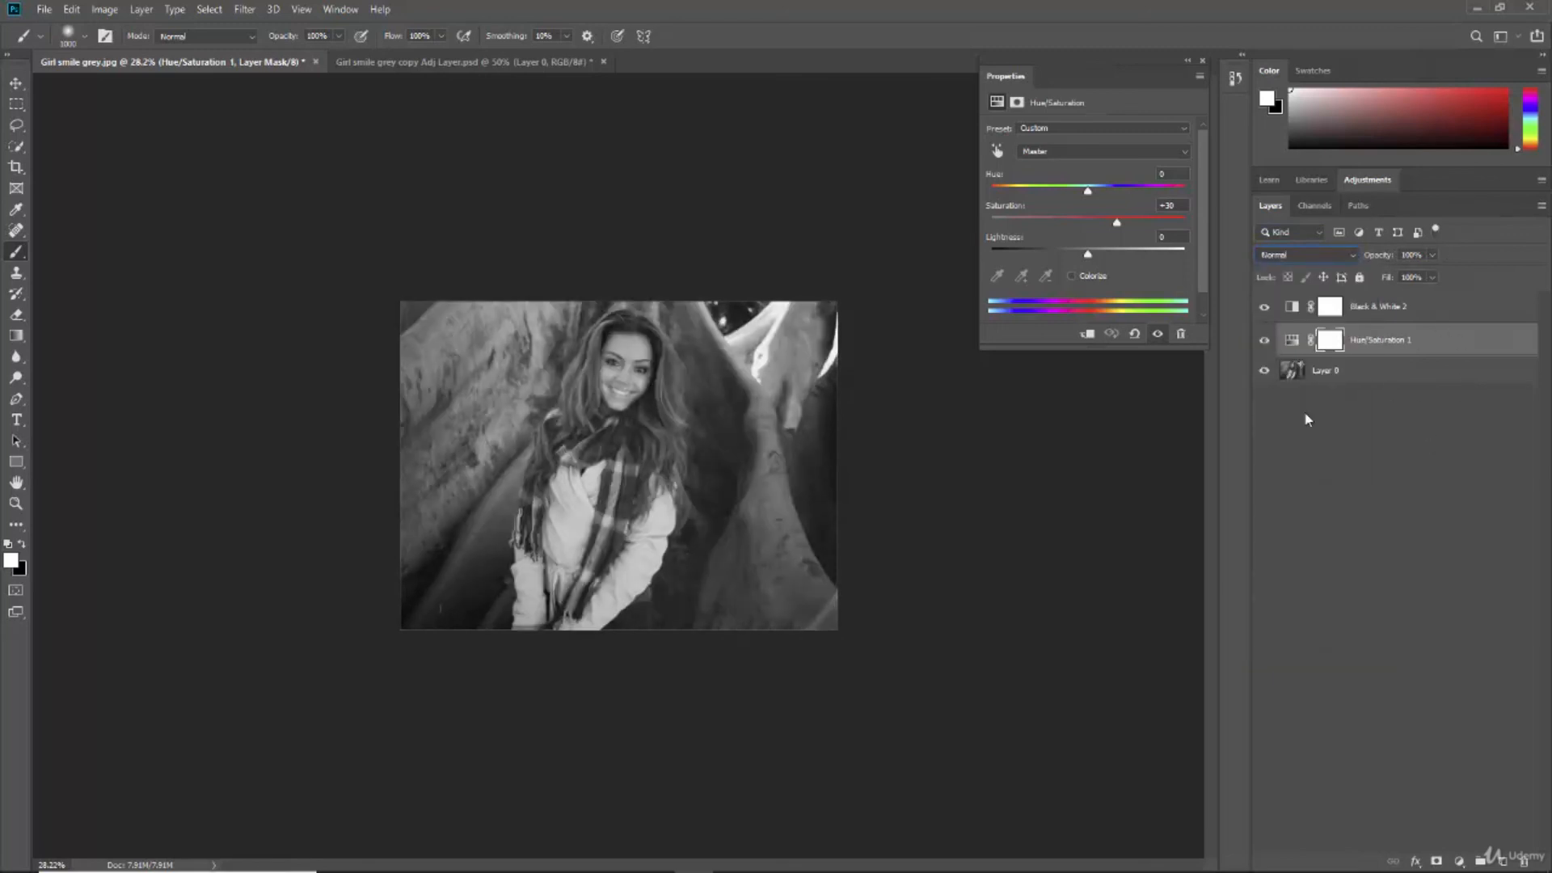